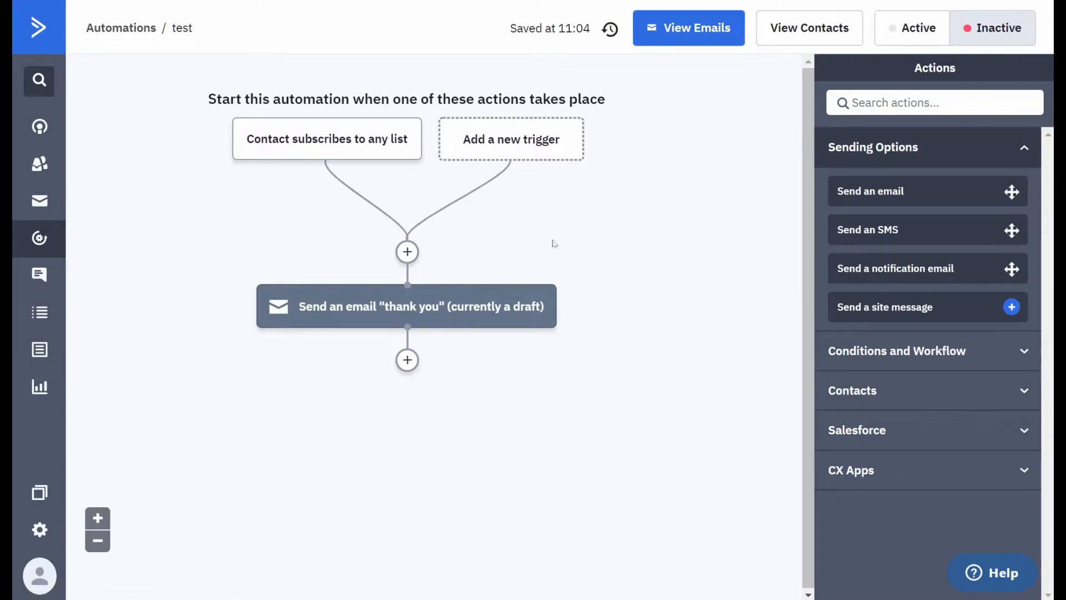
- Add an action after the "thank you" email that sends the "upsell 1" email, and save it
{"action": "mouse_move", "coordinate": [344, 143]}
{"action": "mouse_move", "coordinate": [391, 305]}
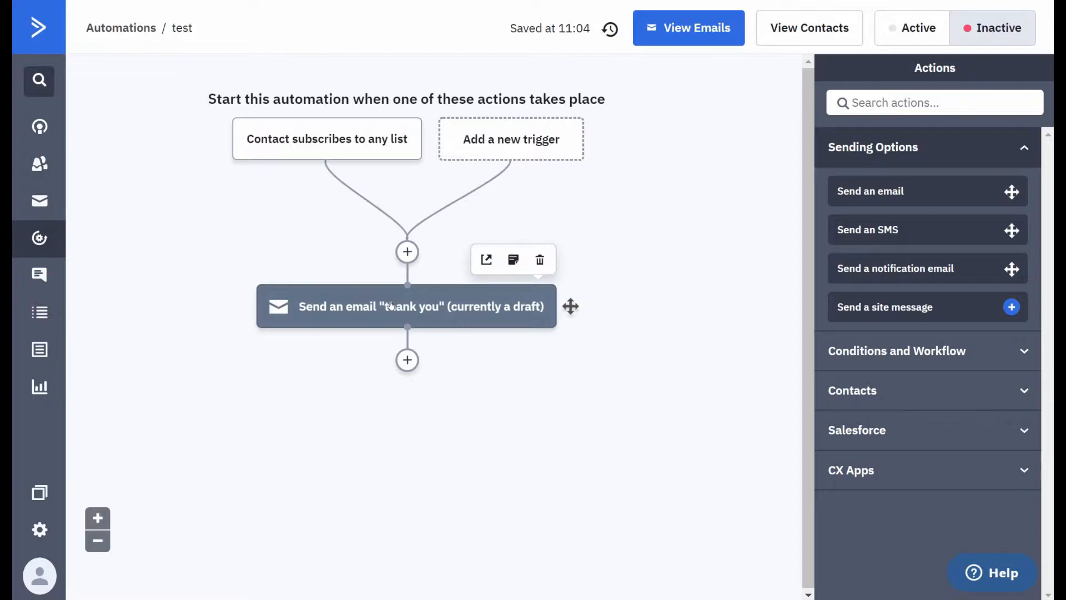
{"action": "left_click", "coordinate": [407, 360]}
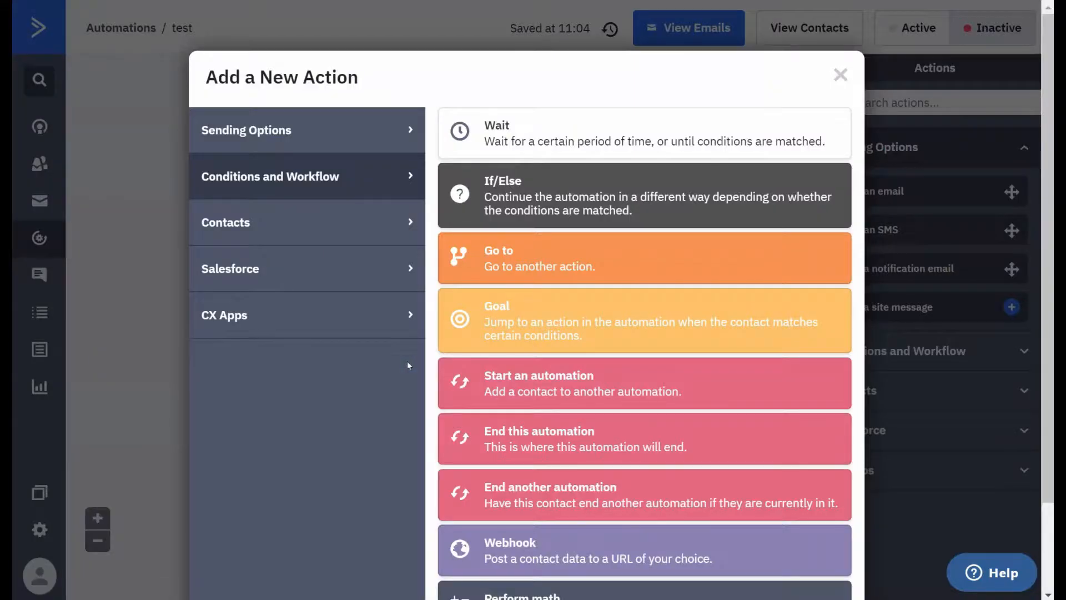
{"action": "left_click", "coordinate": [340, 144]}
{"action": "left_click", "coordinate": [491, 130]}
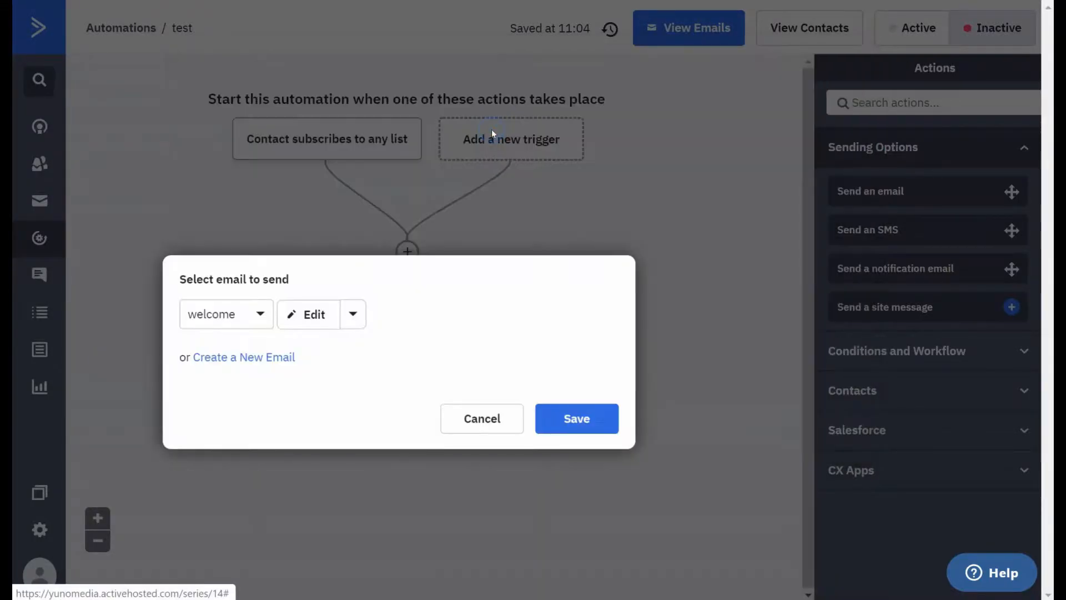
{"action": "left_click", "coordinate": [248, 324]}
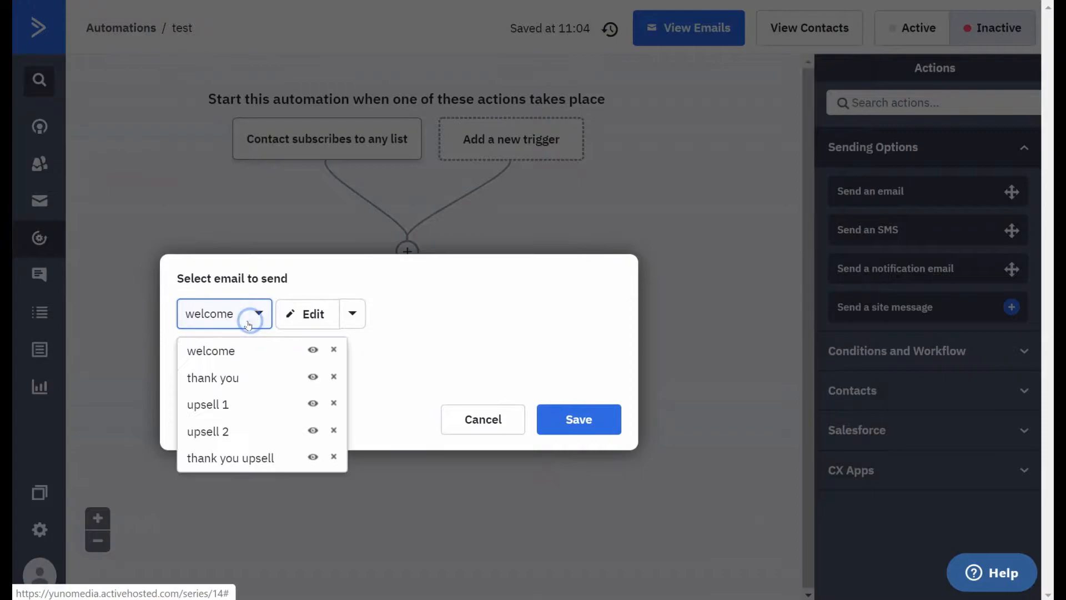
{"action": "left_click", "coordinate": [222, 404]}
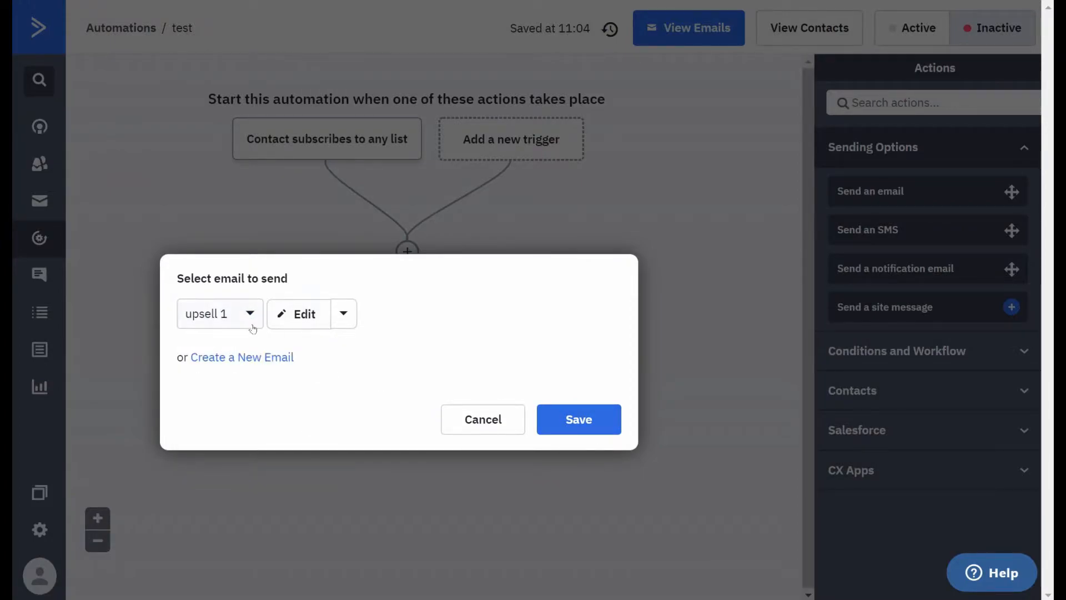
{"action": "left_click", "coordinate": [583, 420]}
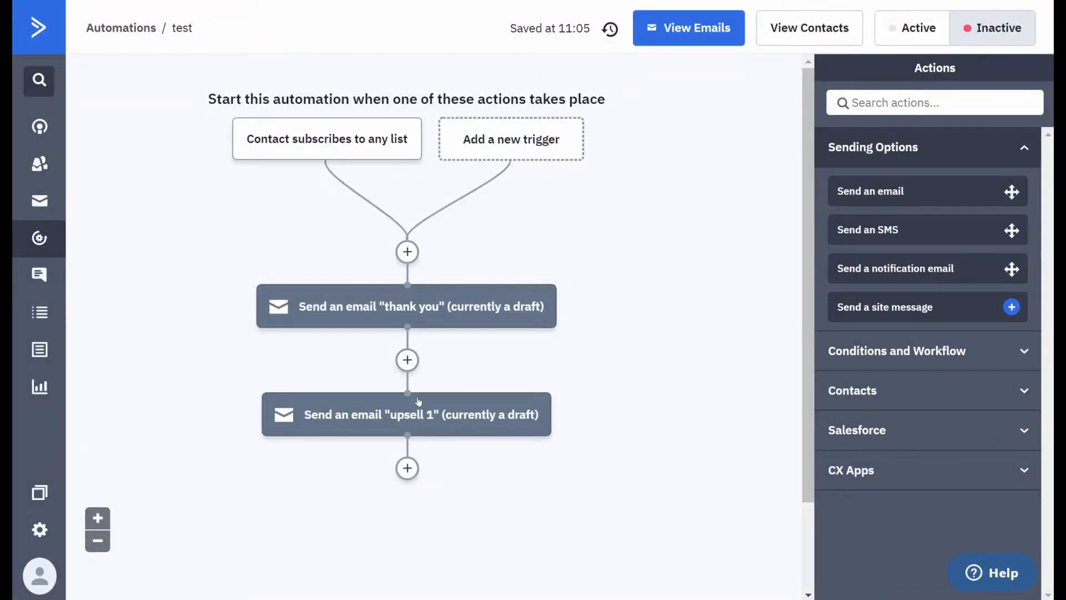
- Insert a wait of 3 days between the "thank you" and "upsell 1" emails
{"action": "left_click", "coordinate": [407, 360]}
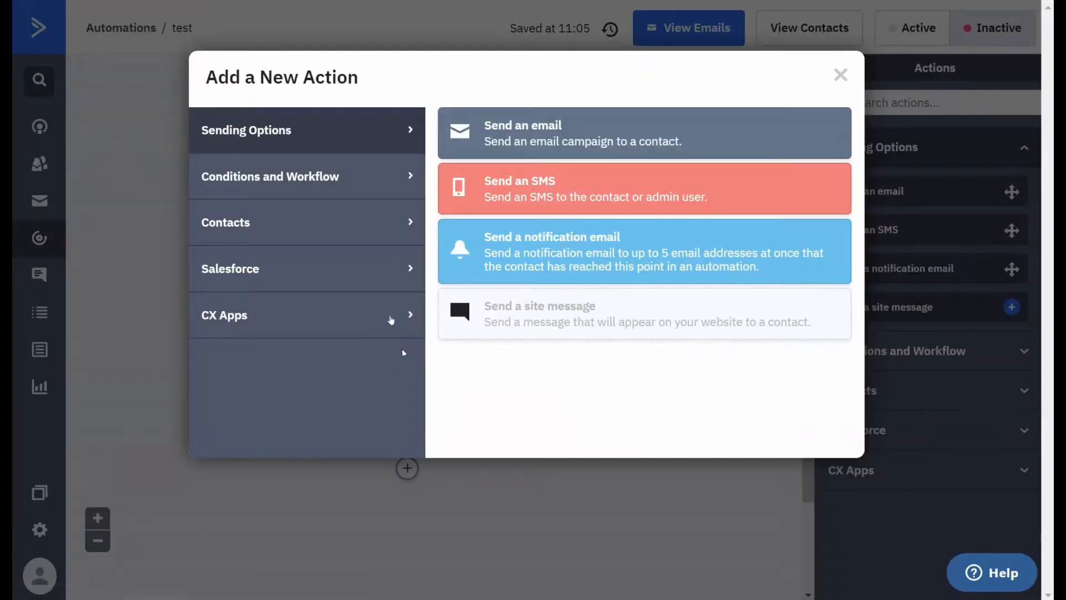
{"action": "left_click", "coordinate": [348, 183]}
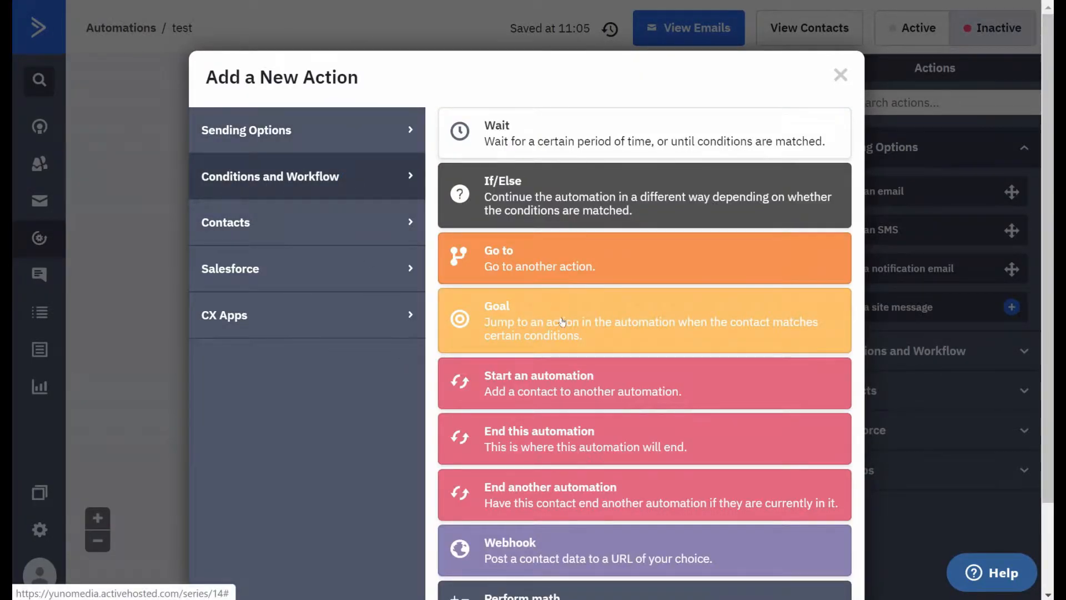
{"action": "scroll", "coordinate": [542, 444], "scroll_direction": "down", "scroll_amount": 2}
{"action": "scroll", "coordinate": [554, 413], "scroll_direction": "up", "scroll_amount": 2}
{"action": "left_click", "coordinate": [565, 139]}
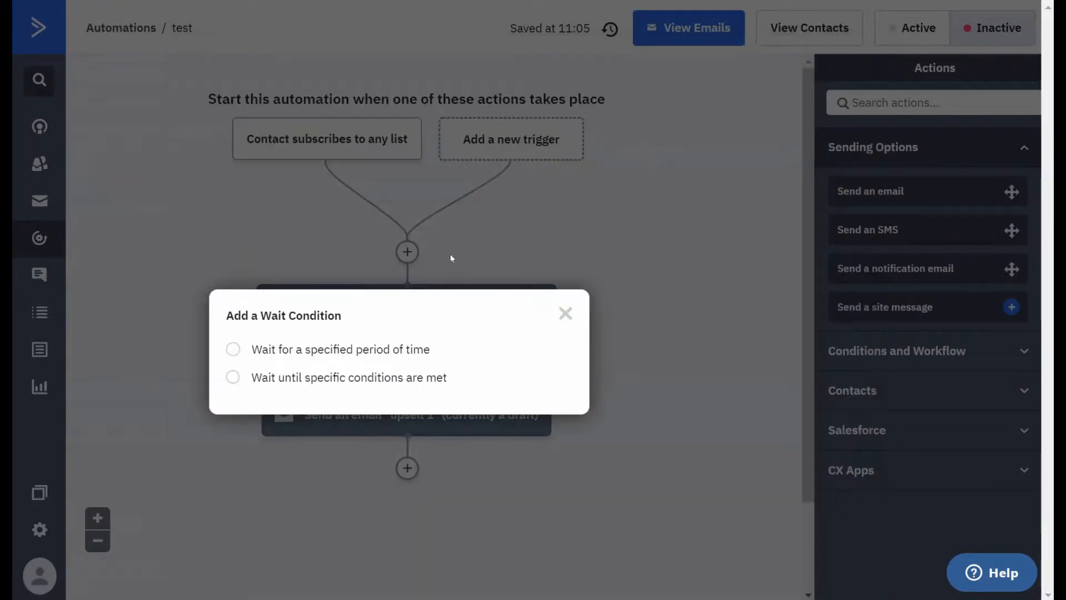
{"action": "left_click", "coordinate": [233, 349]}
{"action": "double_click", "coordinate": [333, 364]}
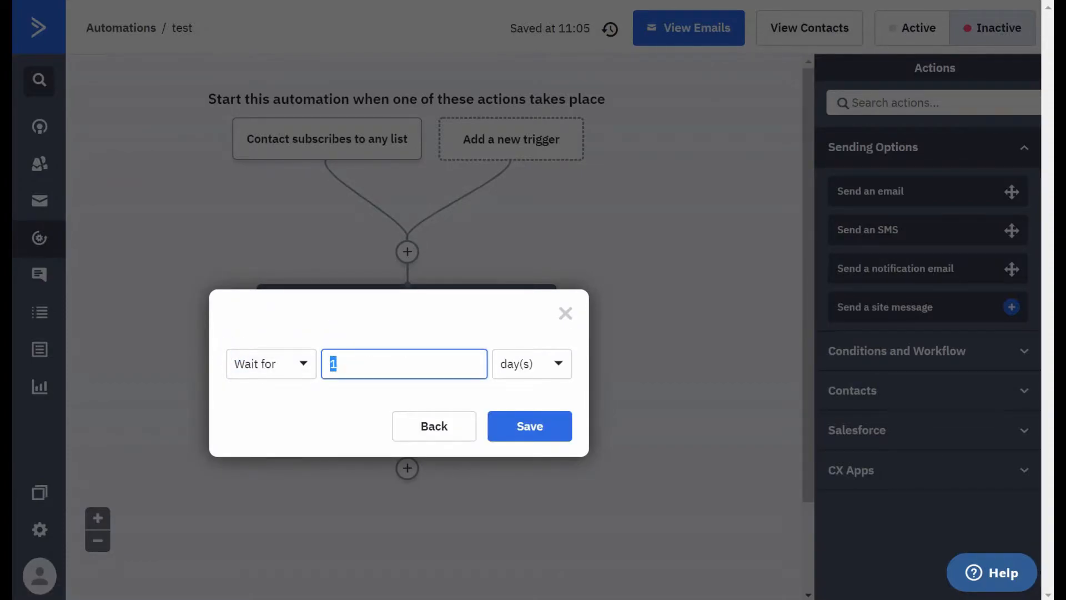
{"action": "left_click", "coordinate": [530, 425]}
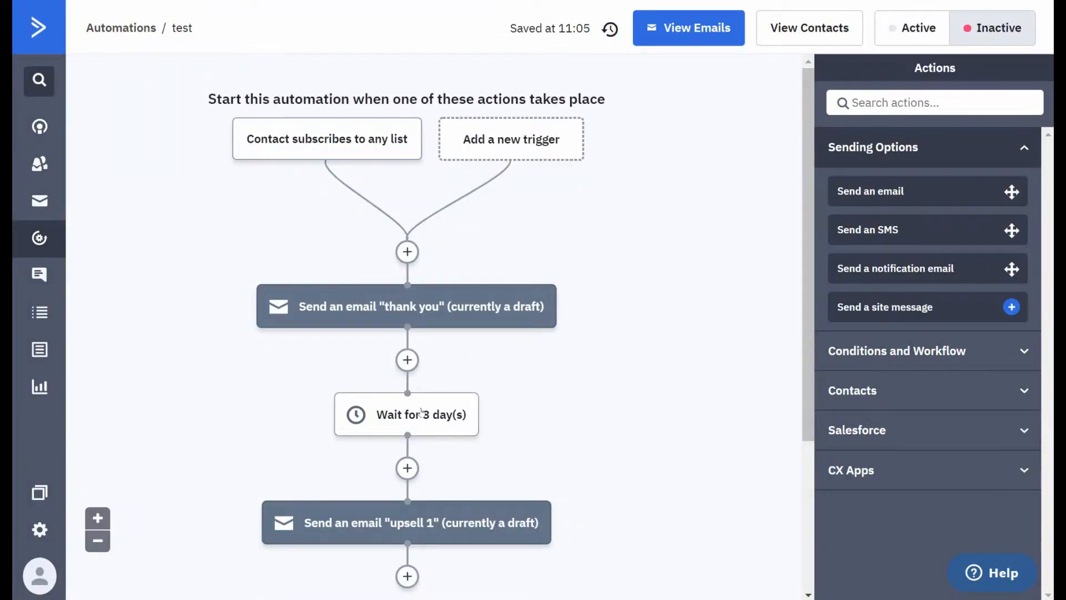
- Add a wait of 3 days after the "upsell 1" email
{"action": "mouse_move", "coordinate": [414, 525]}
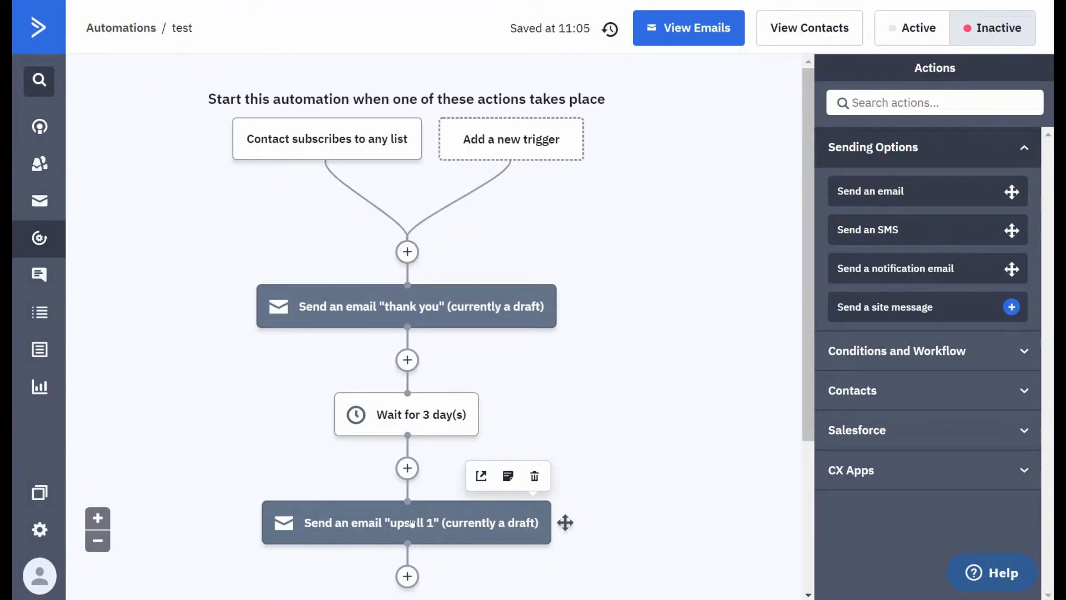
{"action": "scroll", "coordinate": [411, 522], "scroll_direction": "down", "scroll_amount": 3}
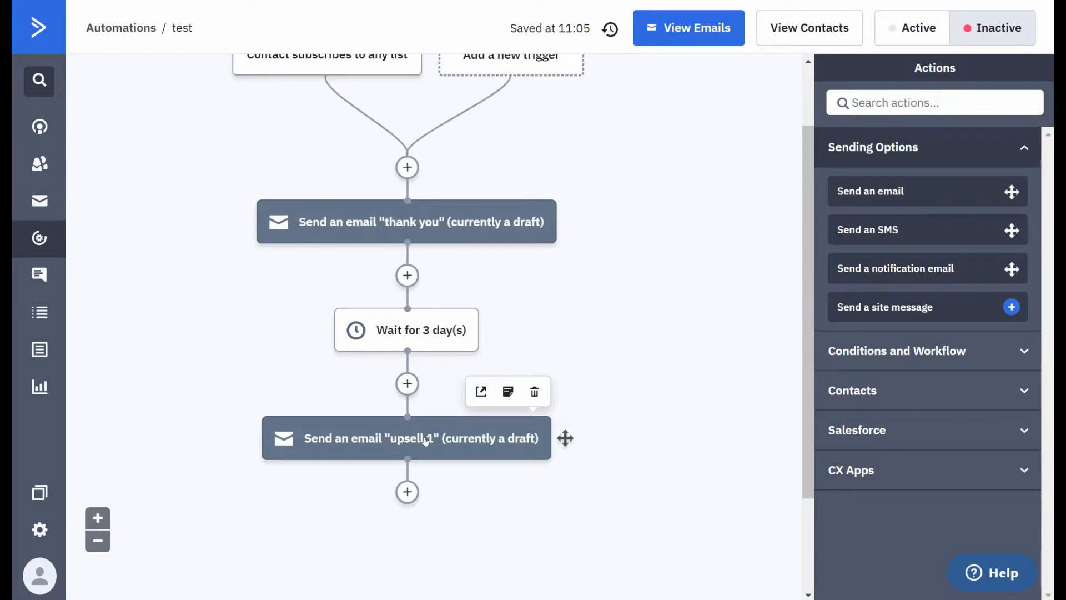
{"action": "scroll", "coordinate": [425, 440], "scroll_direction": "down", "scroll_amount": 3}
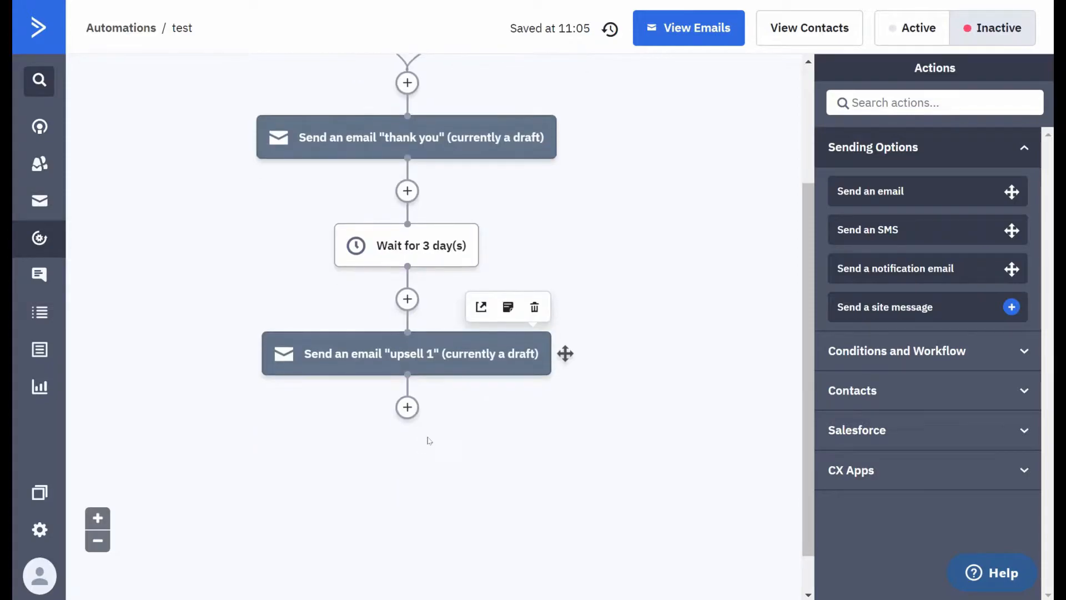
{"action": "left_click", "coordinate": [407, 408]}
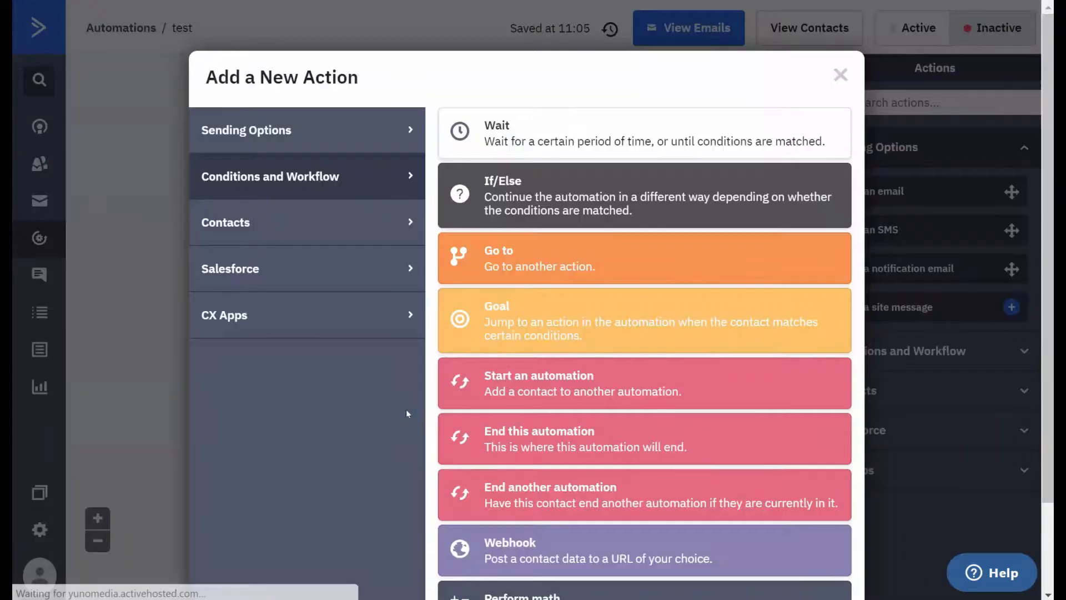
{"action": "left_click", "coordinate": [524, 140]}
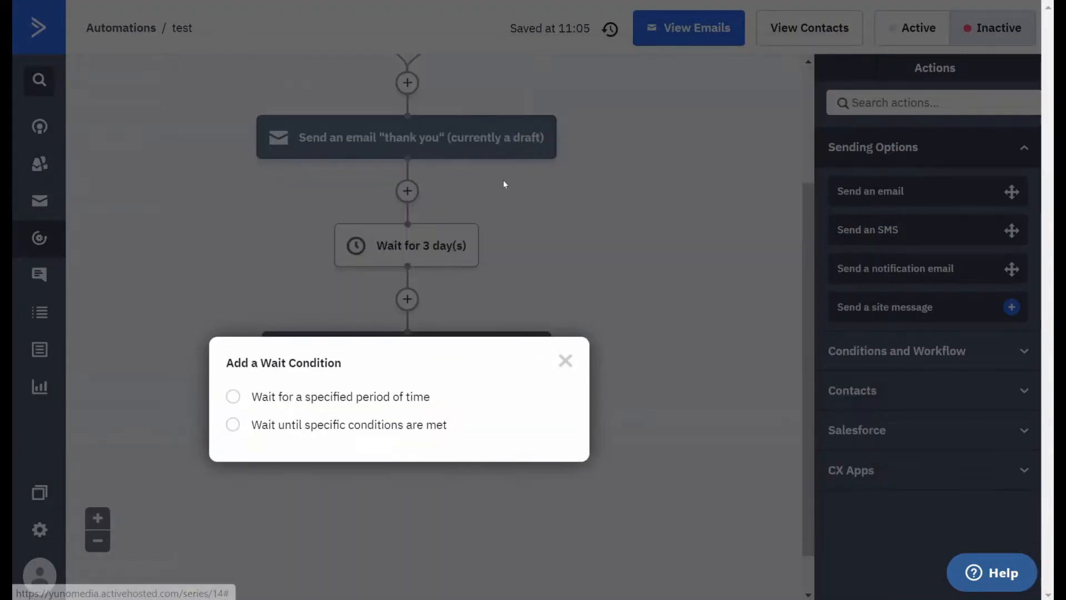
{"action": "left_click", "coordinate": [233, 396]}
{"action": "double_click", "coordinate": [337, 408]}
{"action": "type", "text": "3"}
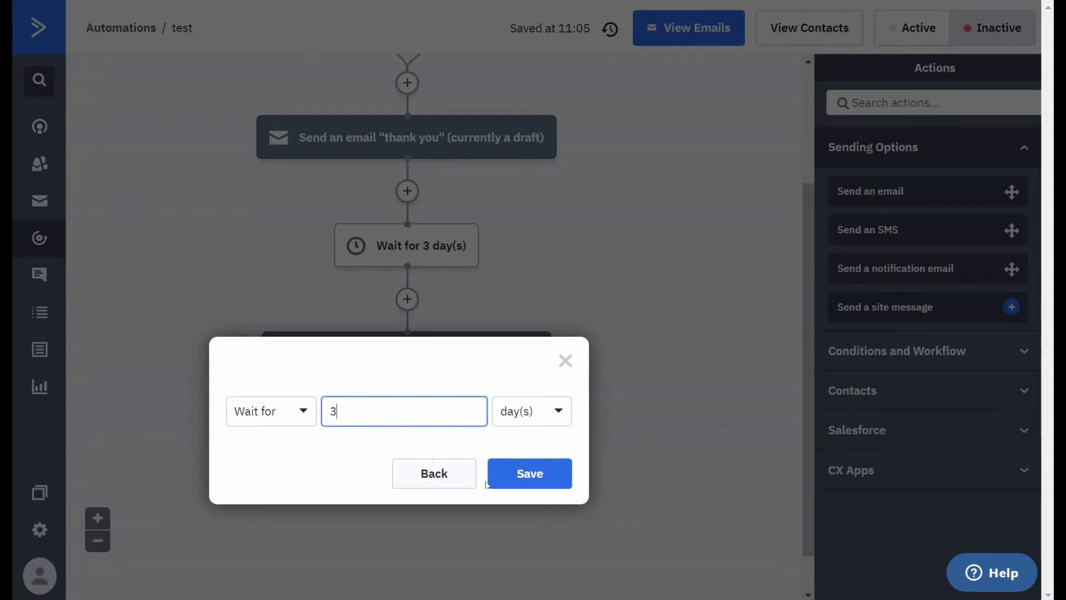
{"action": "left_click", "coordinate": [512, 478]}
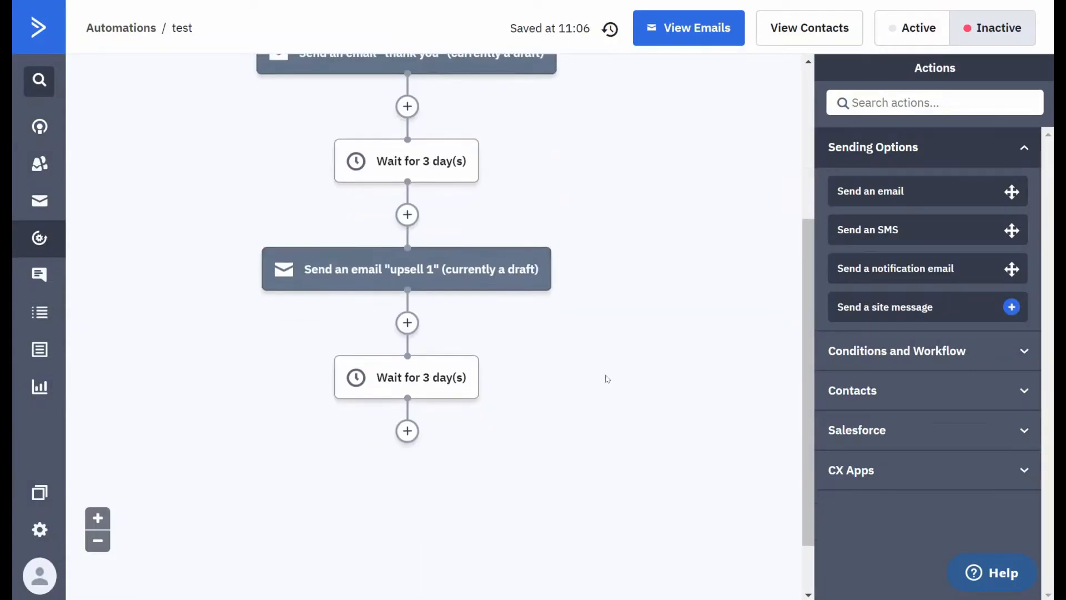
- Start adding an If/Else split below the wait that follows the "upsell 1" email
{"action": "mouse_move", "coordinate": [411, 275]}
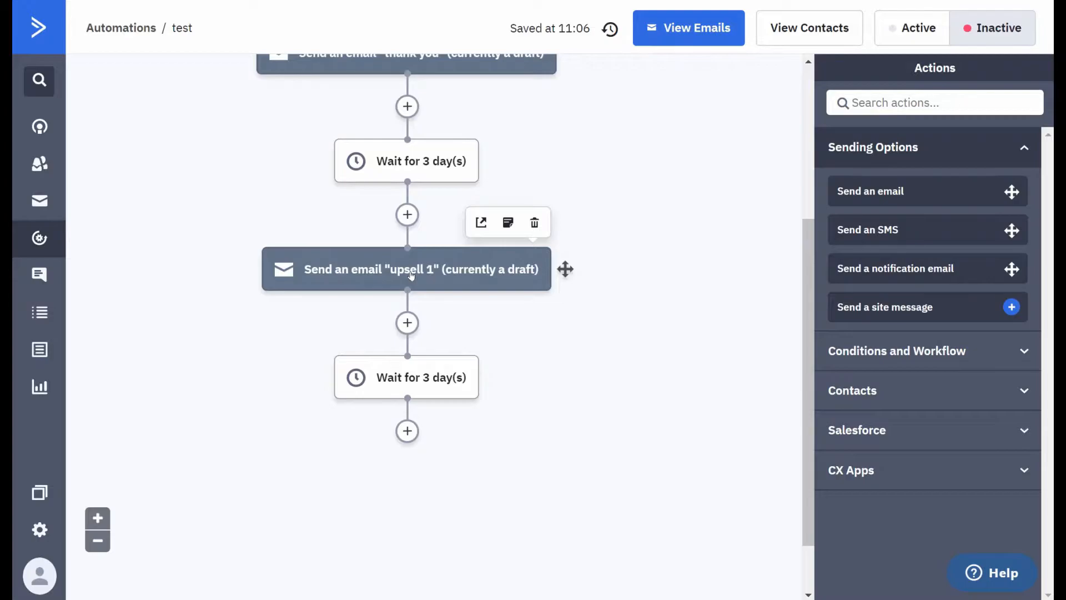
{"action": "left_click", "coordinate": [407, 432]}
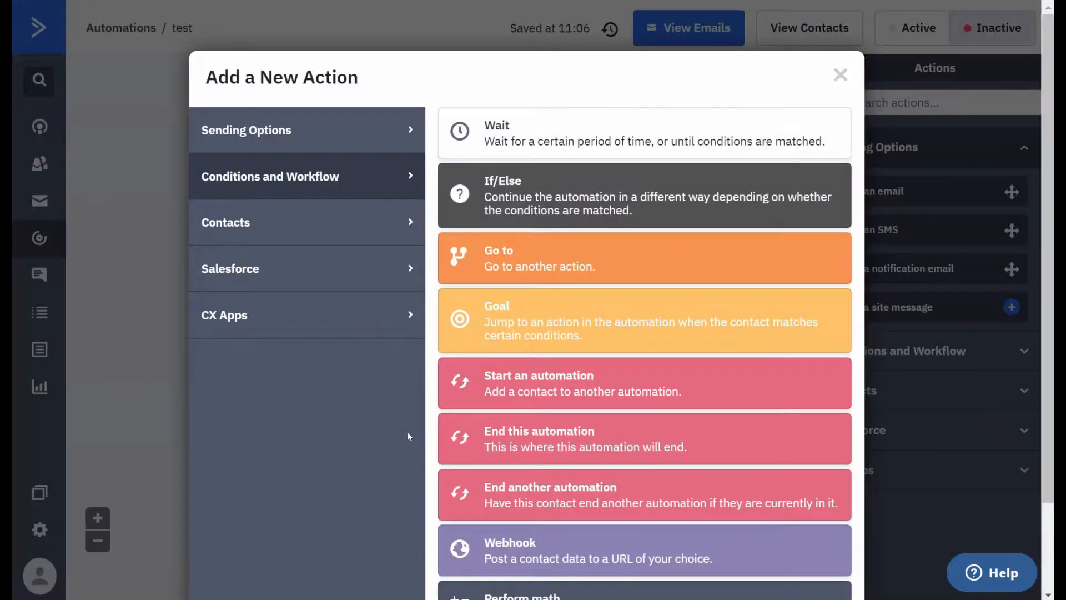
{"action": "left_click", "coordinate": [563, 192]}
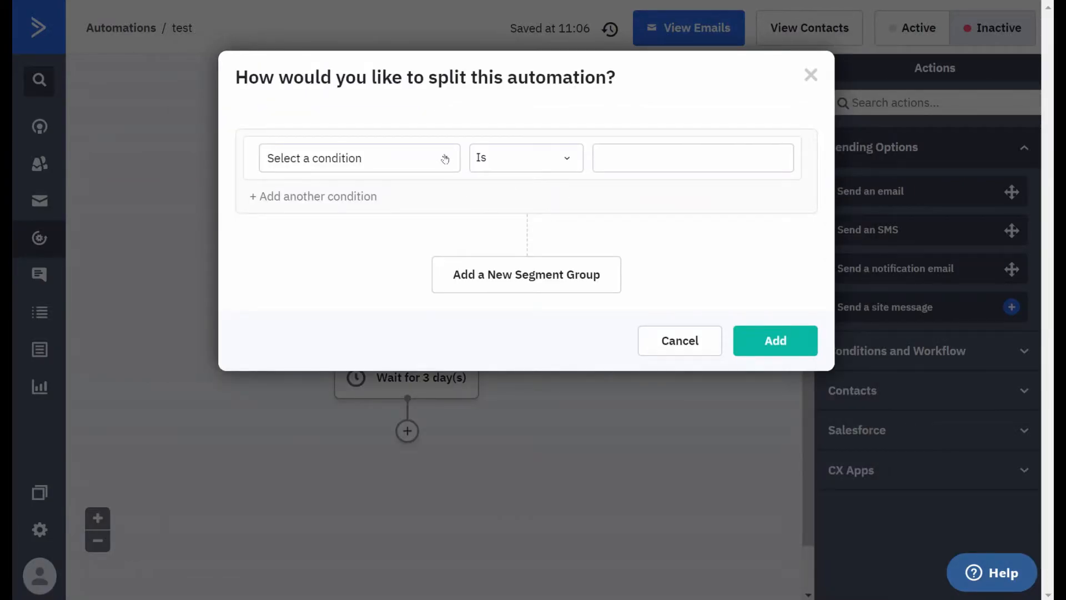
- Examine the split conditions available under Site & Event Data, Geography and Date & Time
{"action": "left_click", "coordinate": [444, 160]}
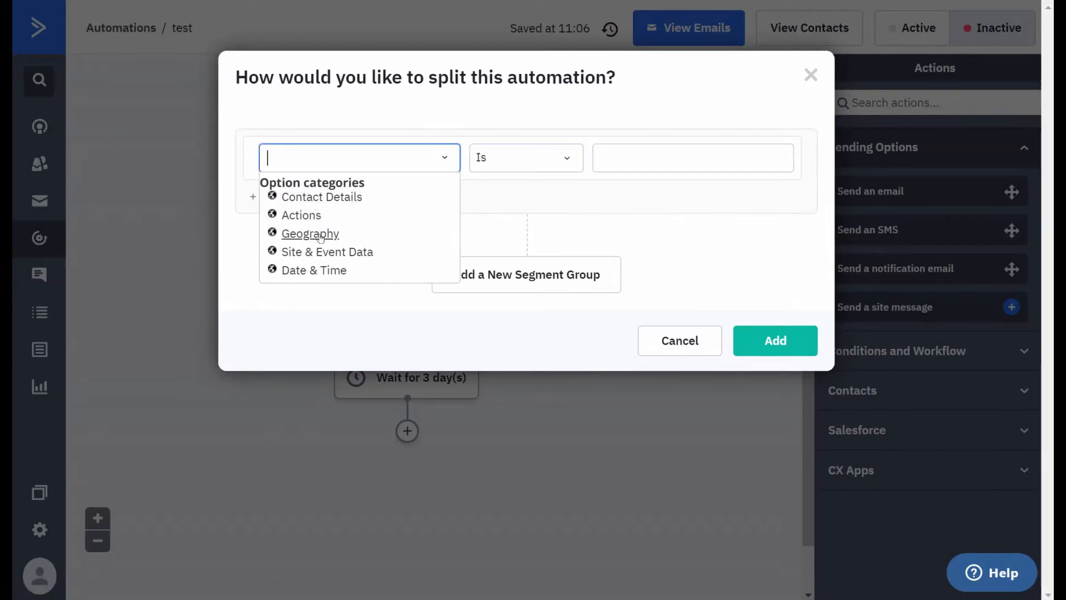
{"action": "left_click", "coordinate": [329, 255]}
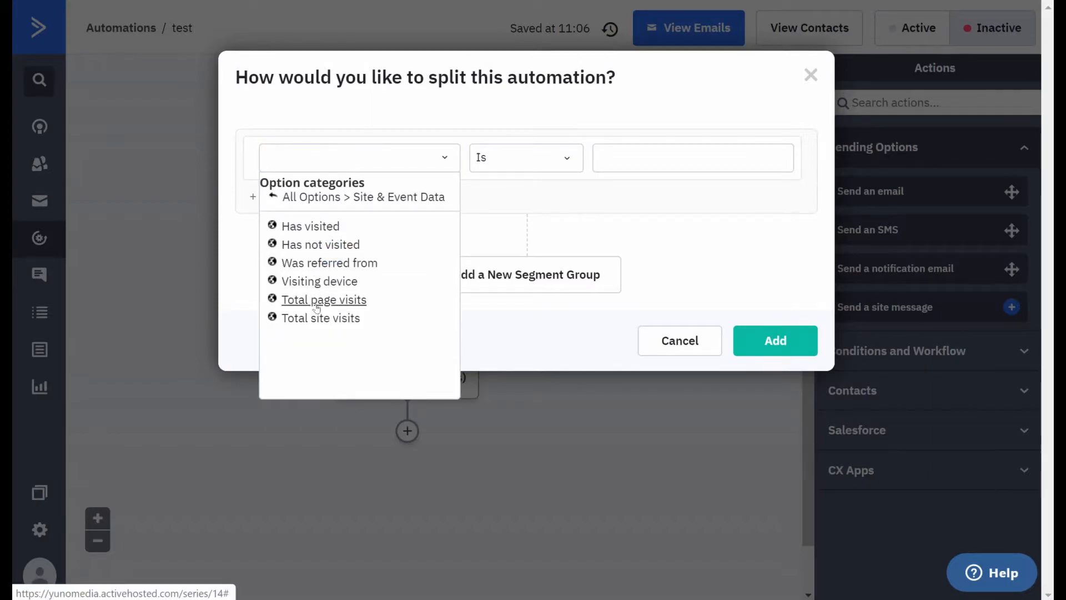
{"action": "left_click", "coordinate": [311, 197]}
{"action": "left_click", "coordinate": [318, 235]}
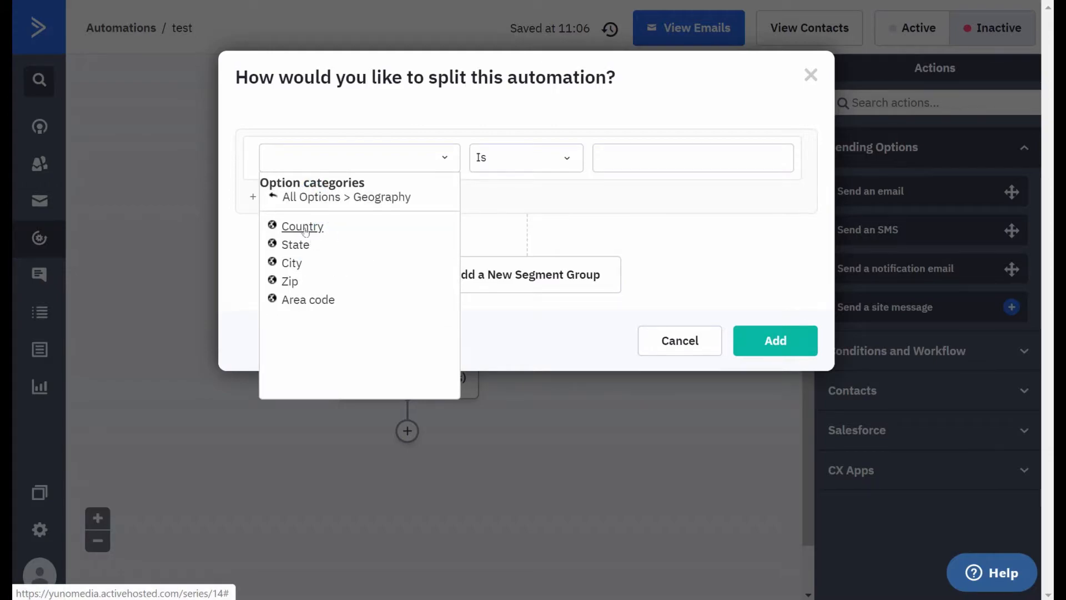
{"action": "left_click", "coordinate": [305, 197]}
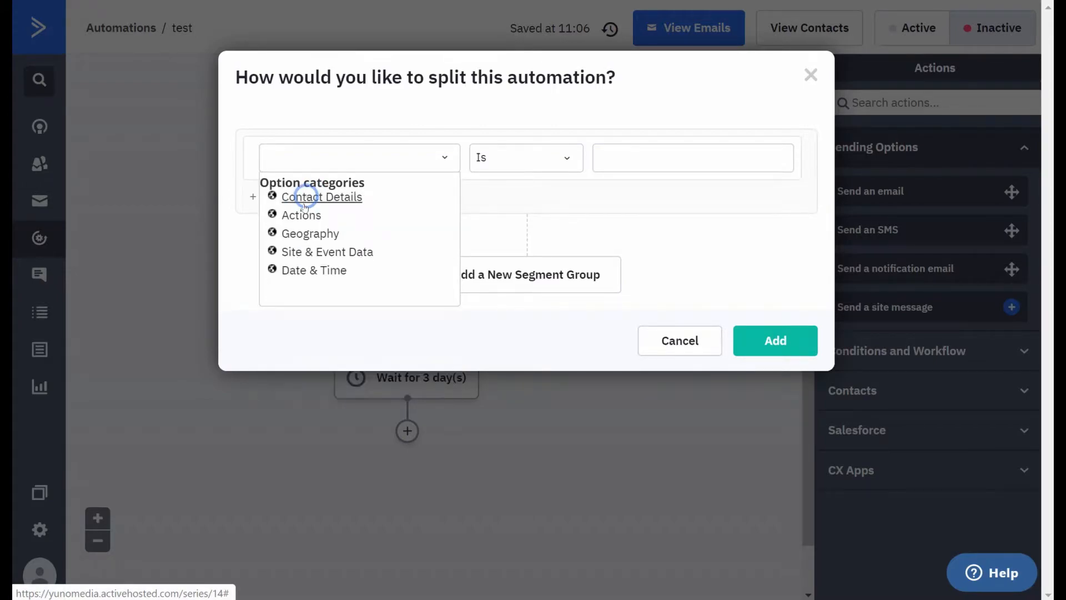
{"action": "left_click", "coordinate": [306, 269]}
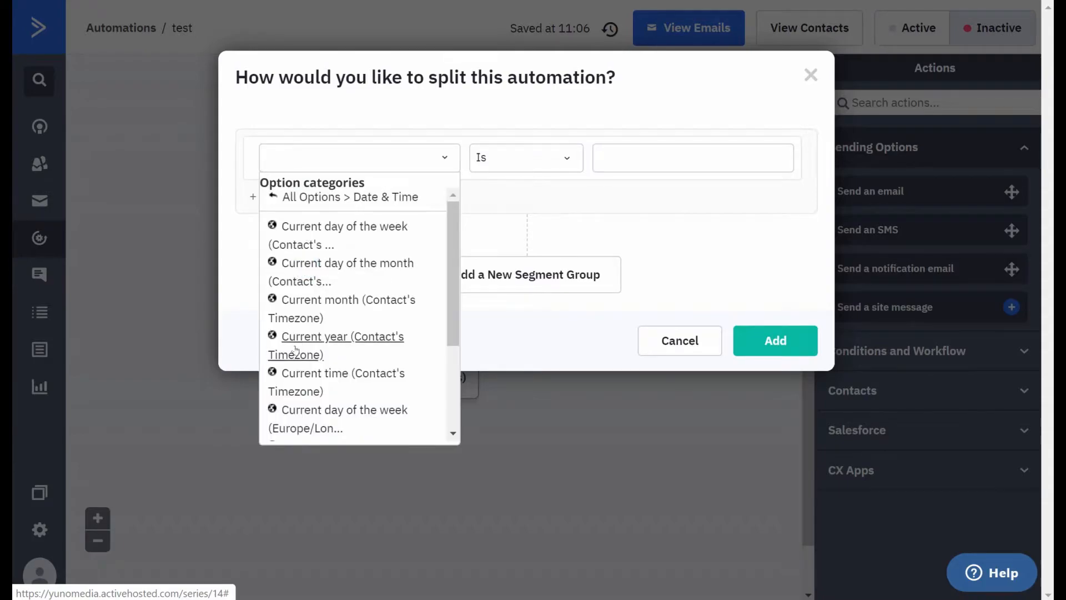
{"action": "scroll", "coordinate": [296, 349], "scroll_direction": "down", "scroll_amount": 3}
{"action": "scroll", "coordinate": [378, 278], "scroll_direction": "up", "scroll_amount": 3}
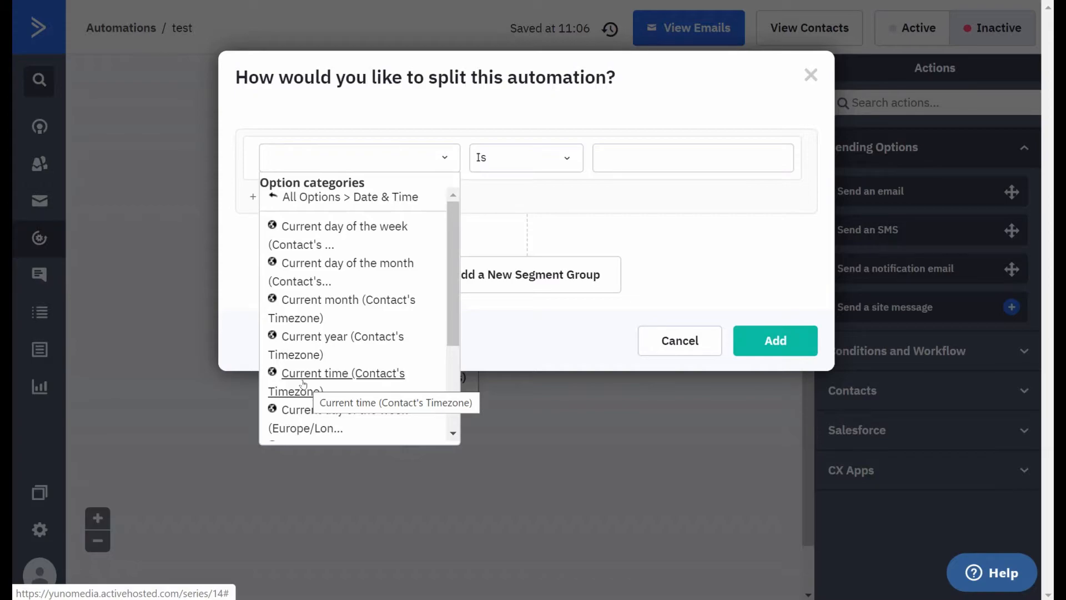
{"action": "left_click", "coordinate": [324, 197]}
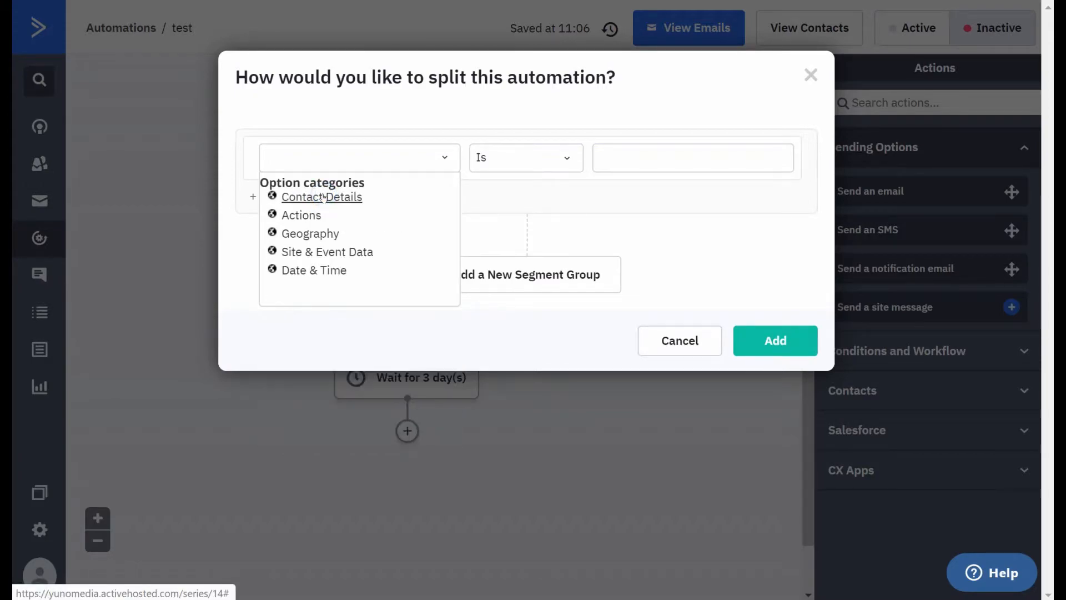
- Split the automation on the action condition "Has clicked on a link" for any link in the upsell 1 campaign, and add it
{"action": "left_click", "coordinate": [303, 216]}
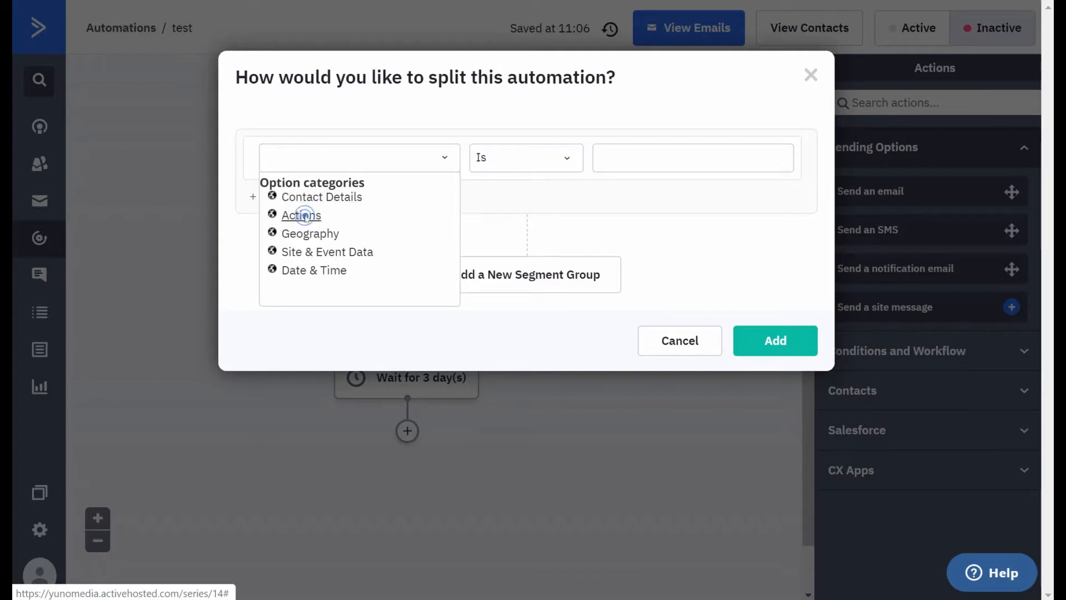
{"action": "left_click", "coordinate": [318, 227]}
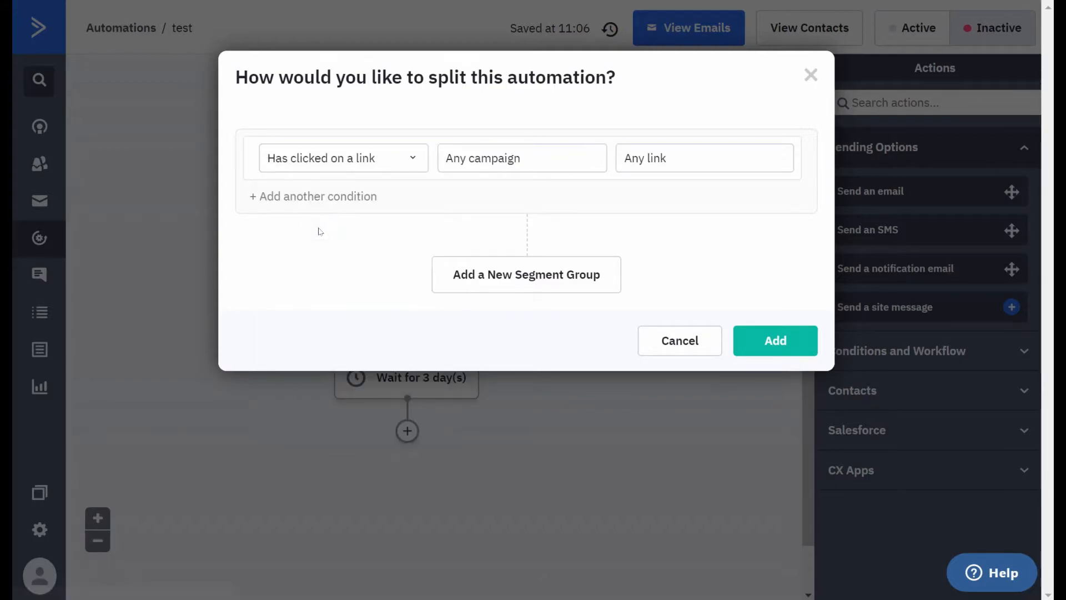
{"action": "left_click", "coordinate": [488, 160]}
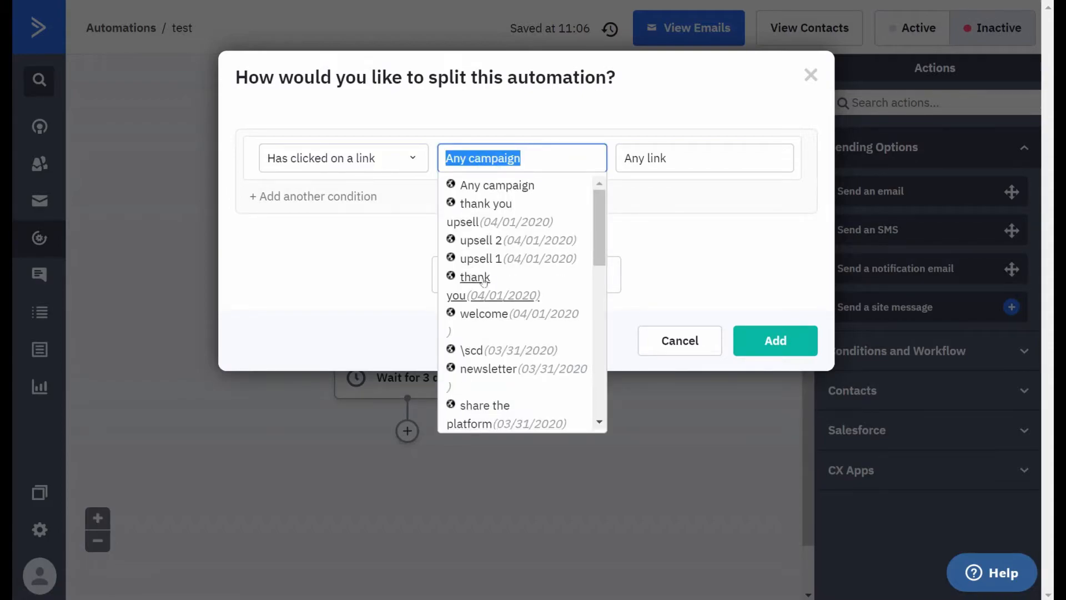
{"action": "left_click", "coordinate": [486, 259]}
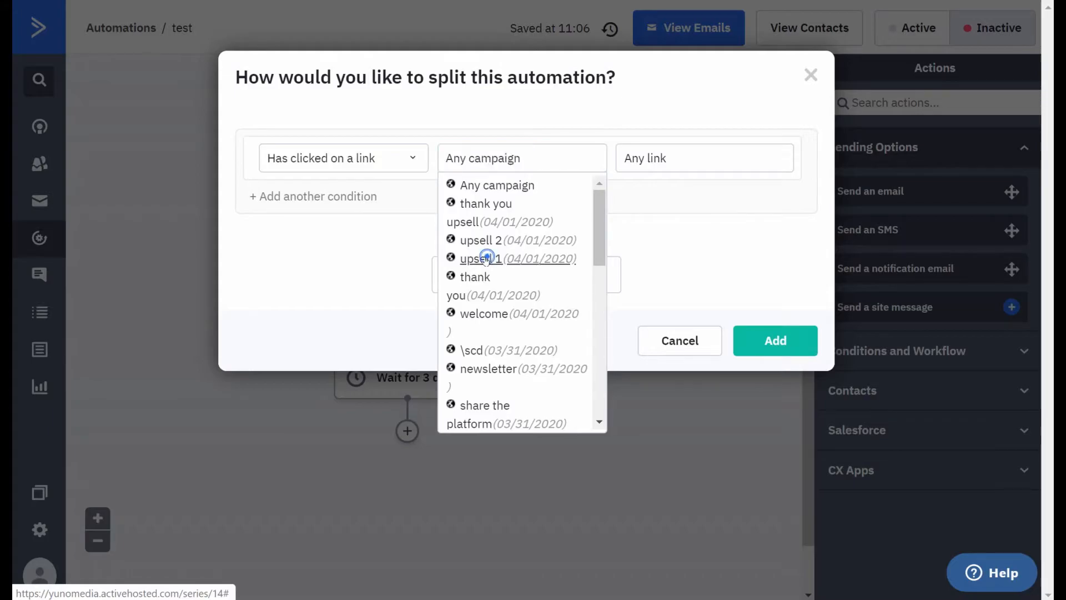
{"action": "left_click", "coordinate": [779, 342]}
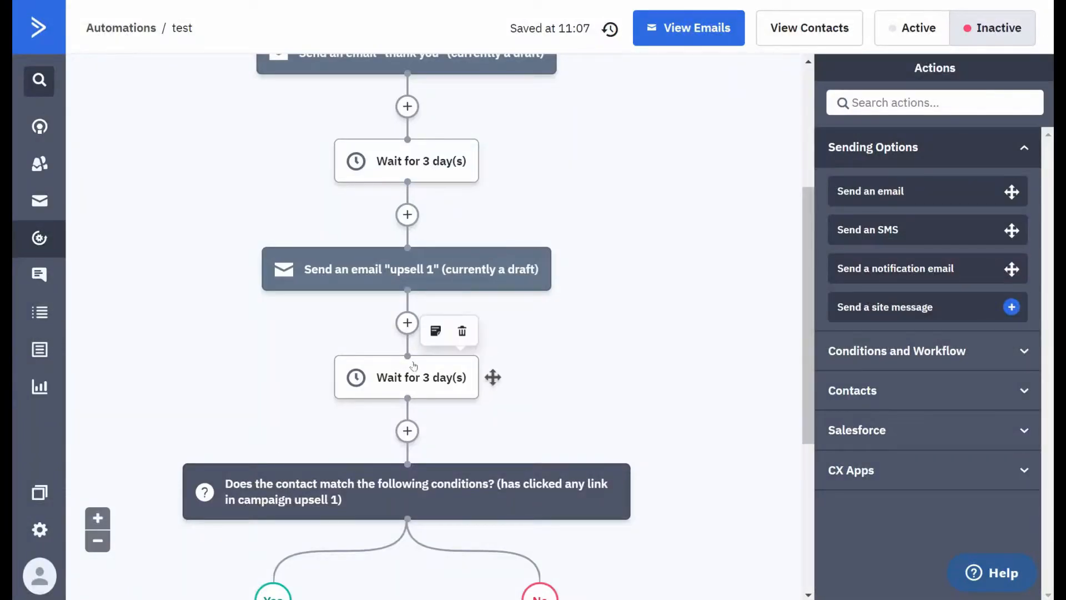
- Add an action sending the "upsell 2" email on the No branch of the If/Else split
{"action": "scroll", "coordinate": [383, 392], "scroll_direction": "down", "scroll_amount": 2}
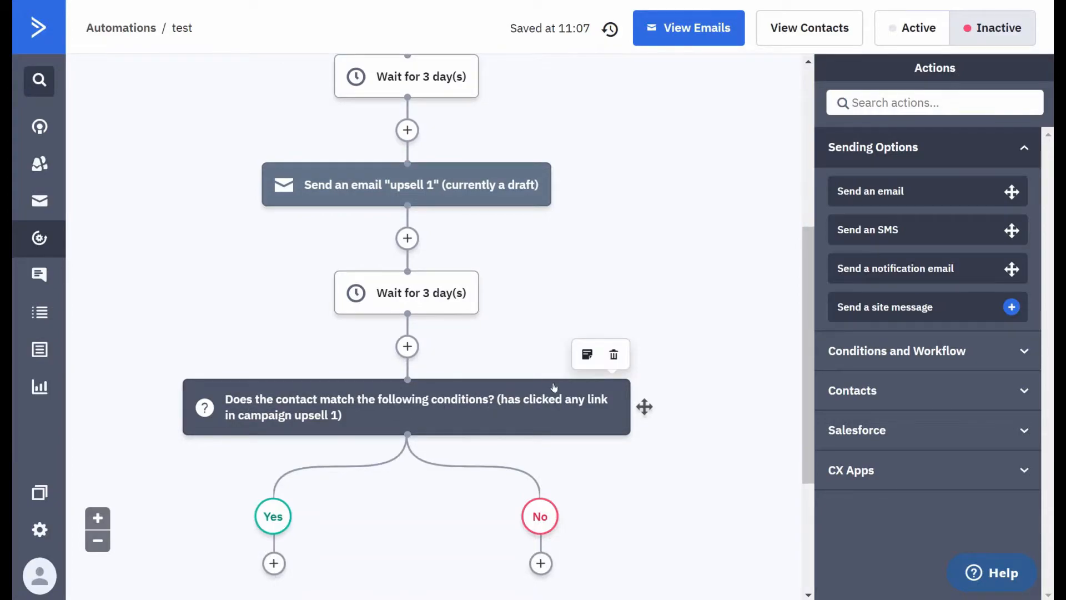
{"action": "scroll", "coordinate": [483, 362], "scroll_direction": "down", "scroll_amount": 4}
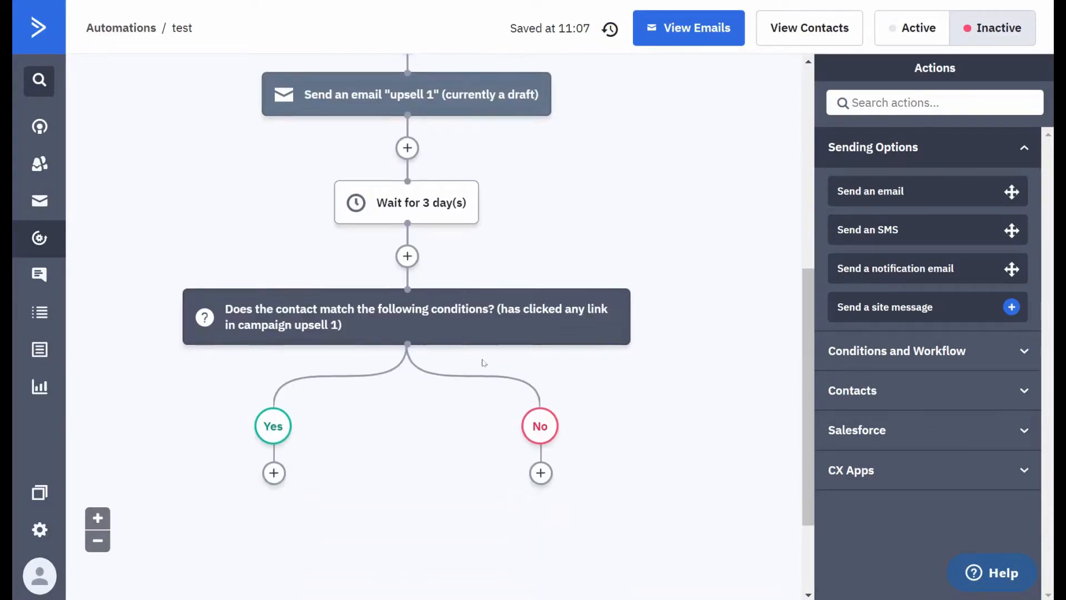
{"action": "left_click", "coordinate": [540, 395]}
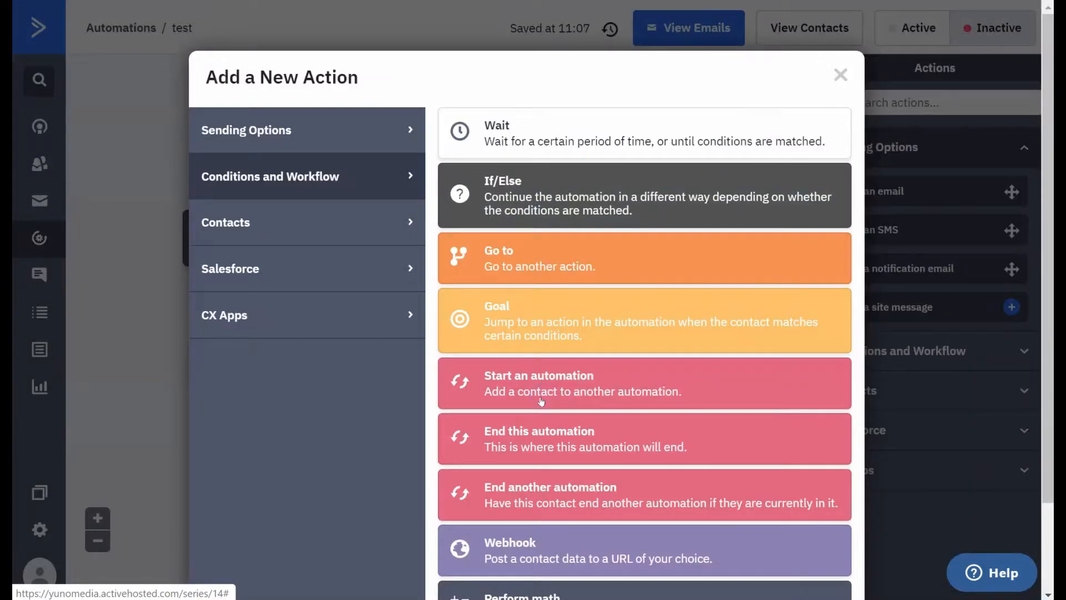
{"action": "left_click", "coordinate": [333, 132]}
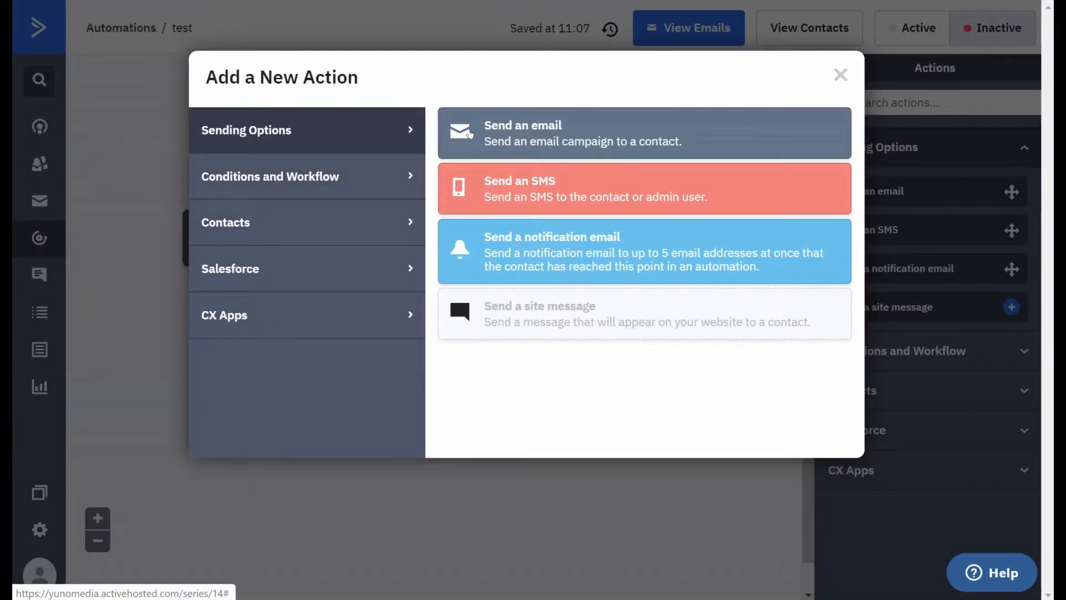
{"action": "left_click", "coordinate": [469, 134]}
{"action": "left_click", "coordinate": [358, 347]}
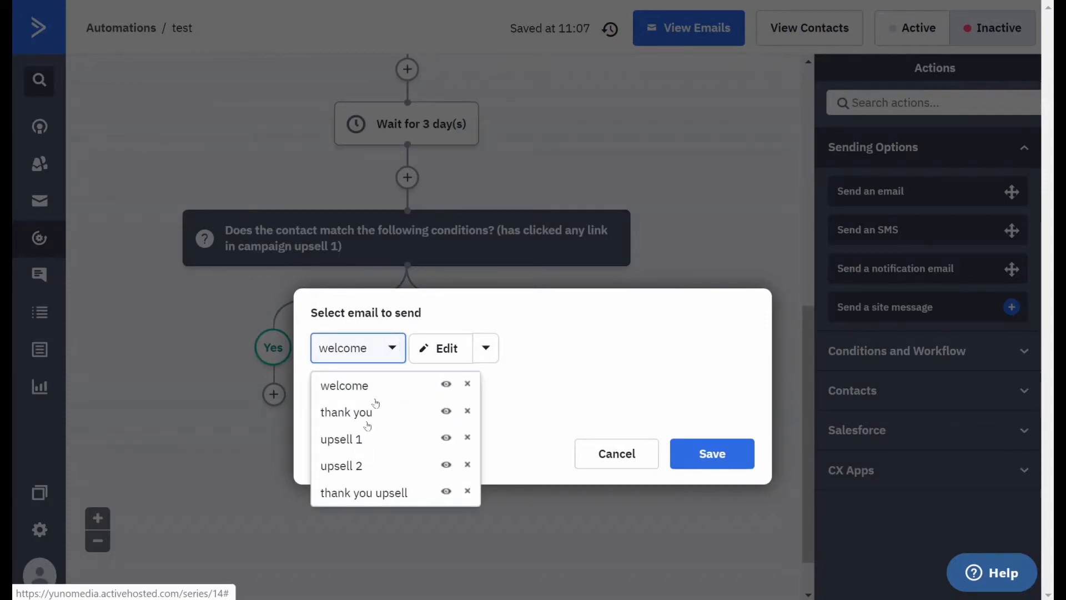
{"action": "left_click", "coordinate": [346, 465]}
{"action": "left_click", "coordinate": [713, 452]}
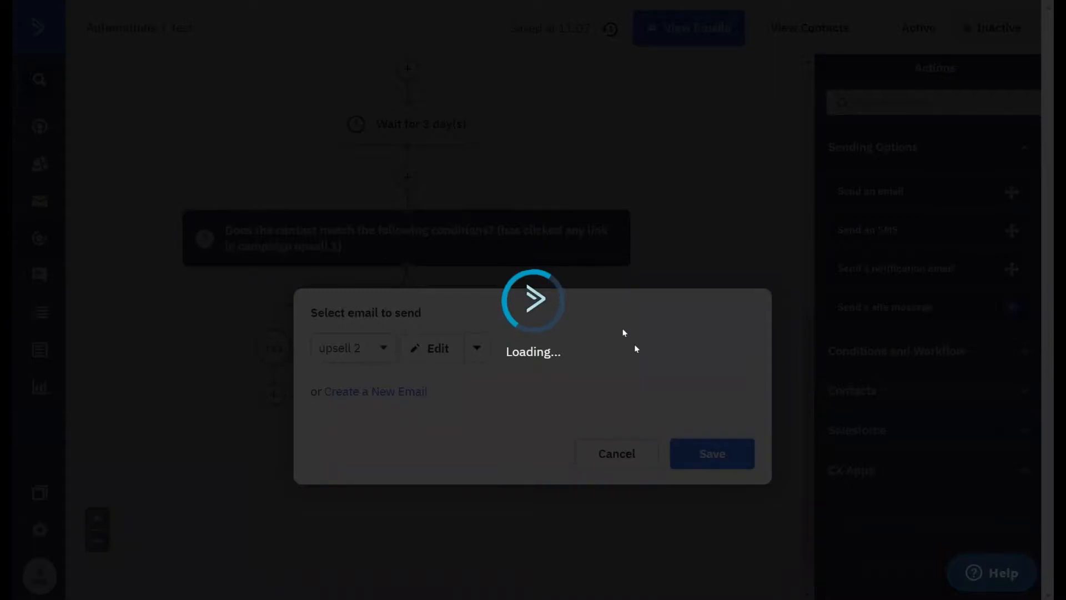
- Add a goal named "click link" on the Yes branch of the If/Else split
{"action": "scroll", "coordinate": [533, 252], "scroll_direction": "up", "scroll_amount": 6}
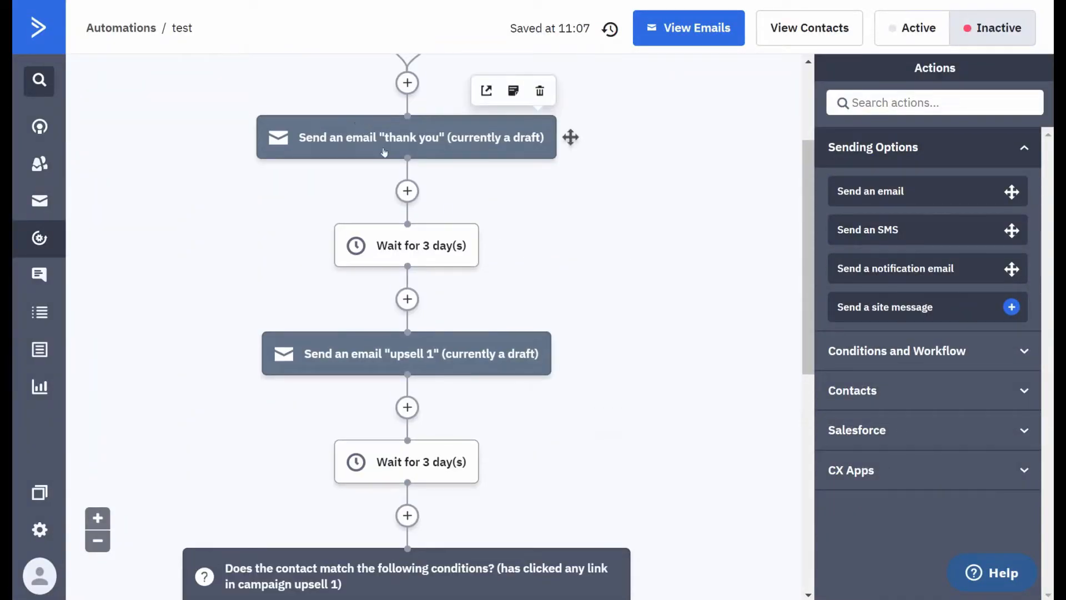
{"action": "scroll", "coordinate": [413, 311], "scroll_direction": "down", "scroll_amount": 3}
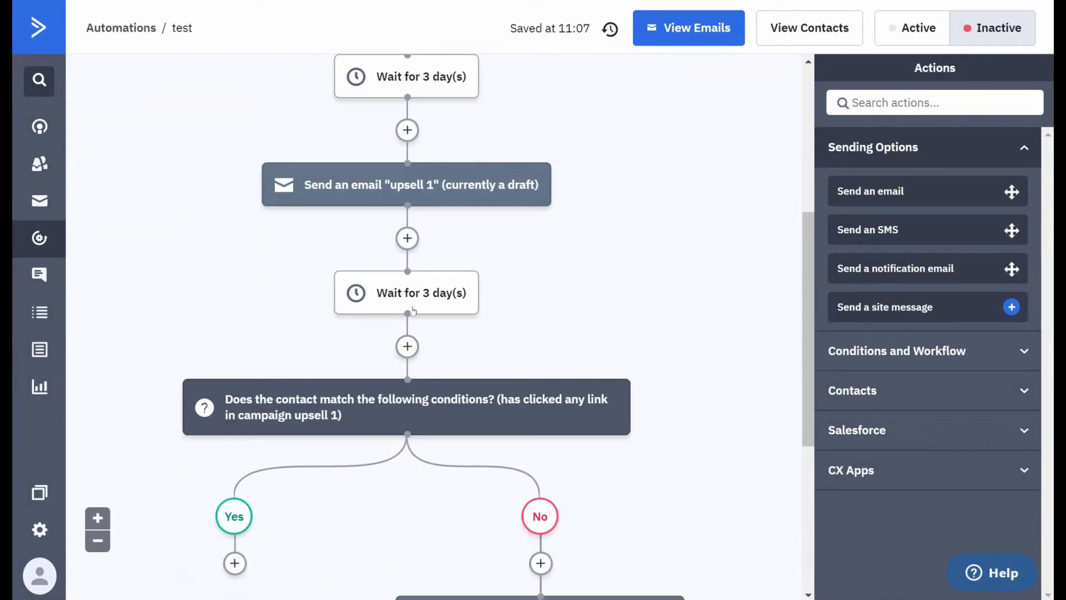
{"action": "scroll", "coordinate": [399, 266], "scroll_direction": "down", "scroll_amount": 3}
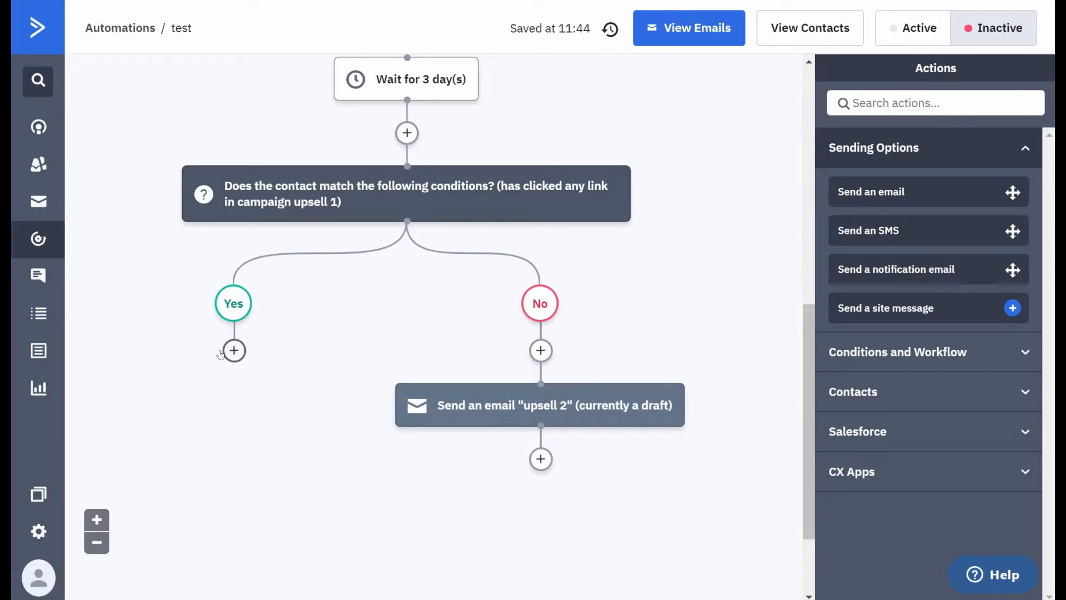
{"action": "scroll", "coordinate": [221, 354], "scroll_direction": "up", "scroll_amount": 10}
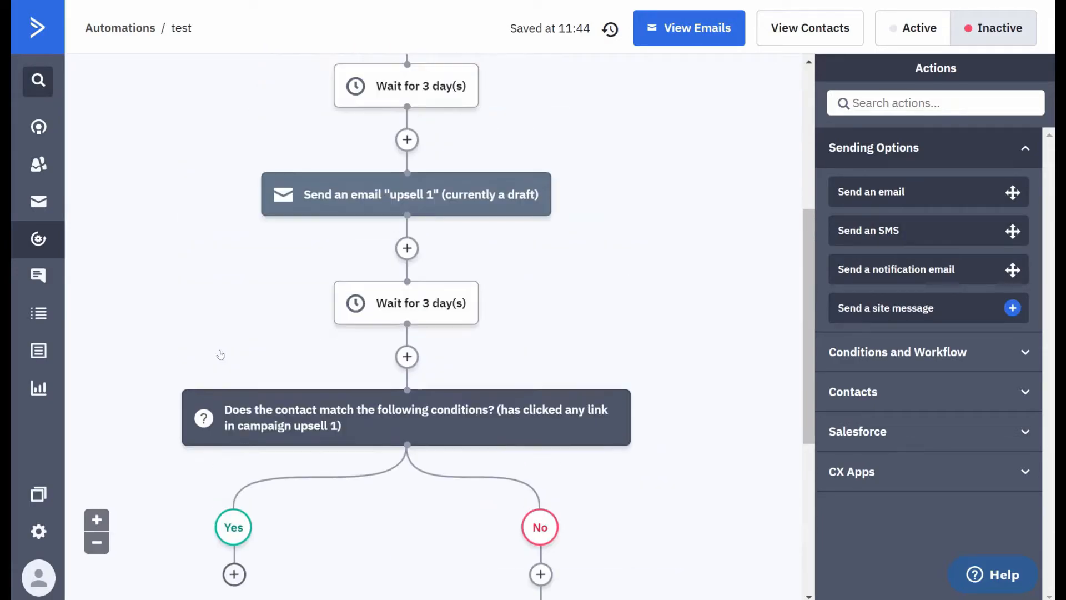
{"action": "scroll", "coordinate": [224, 354], "scroll_direction": "down", "scroll_amount": 8}
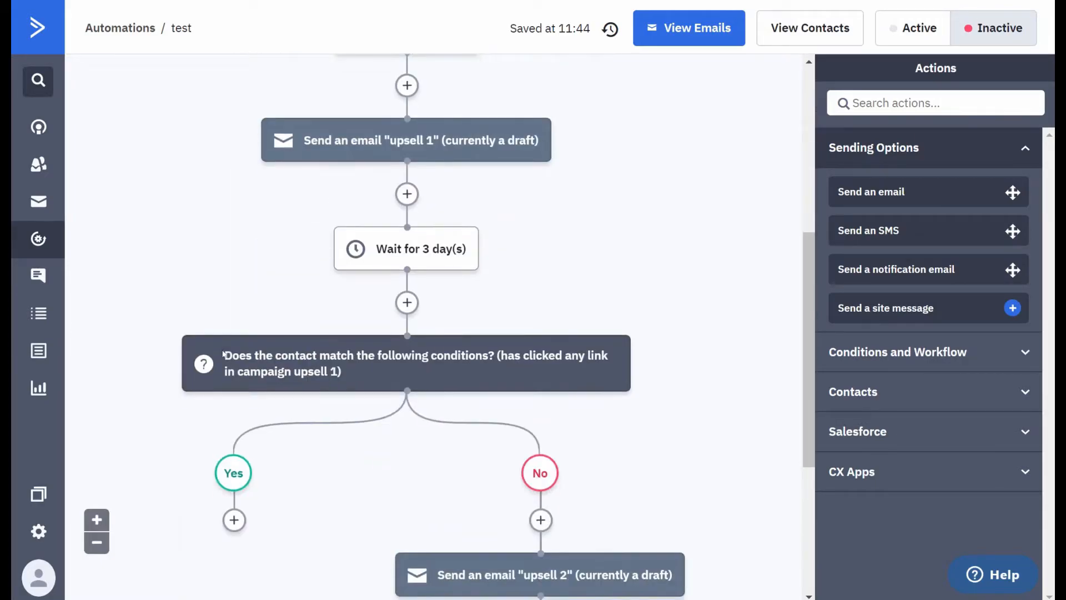
{"action": "left_click", "coordinate": [224, 354]}
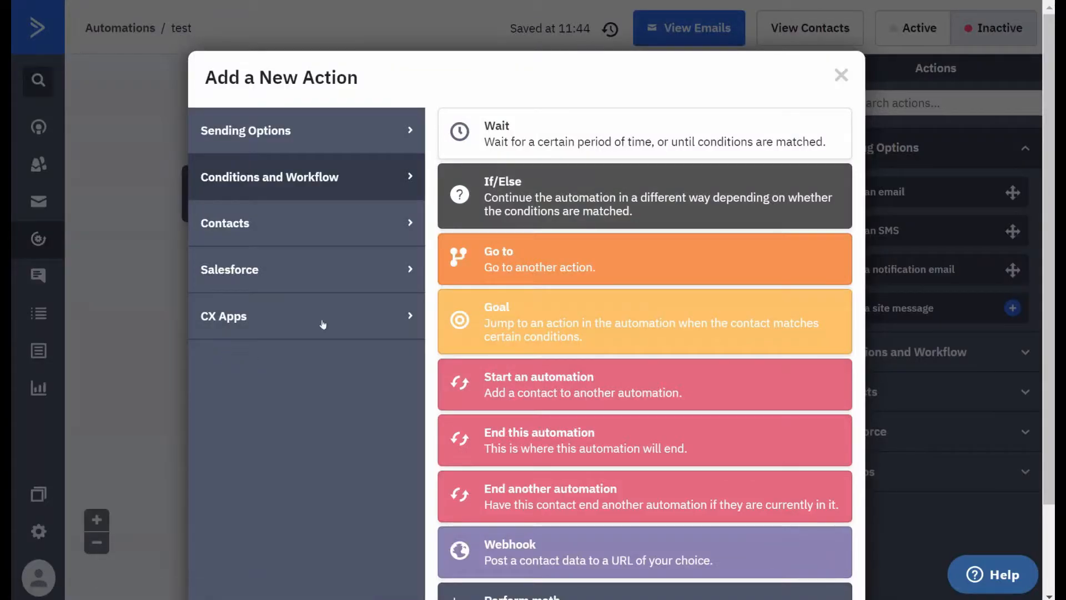
{"action": "left_click", "coordinate": [308, 133]}
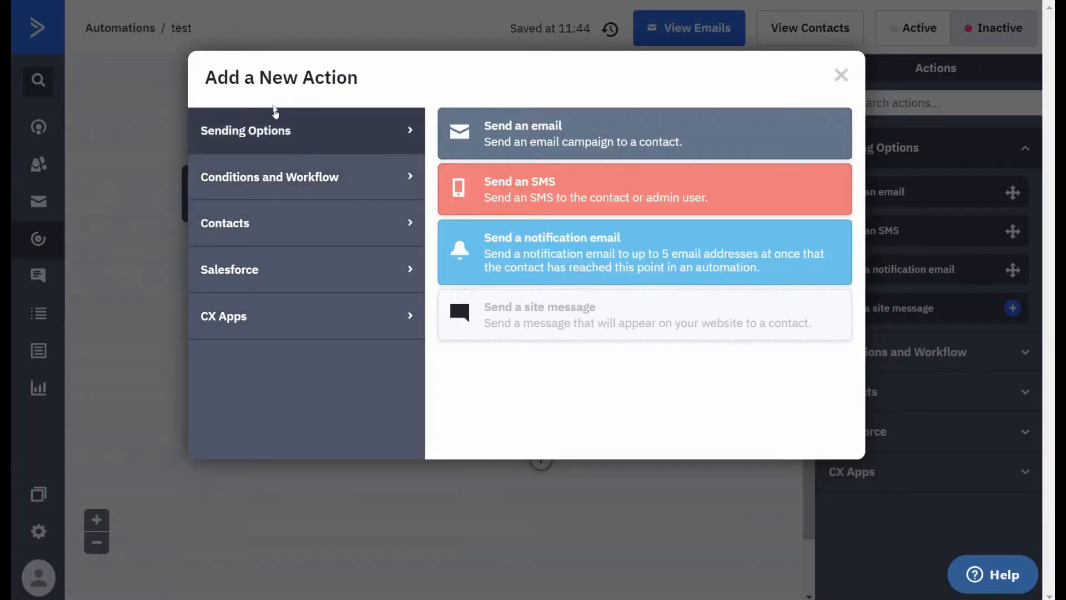
{"action": "left_click", "coordinate": [283, 176]}
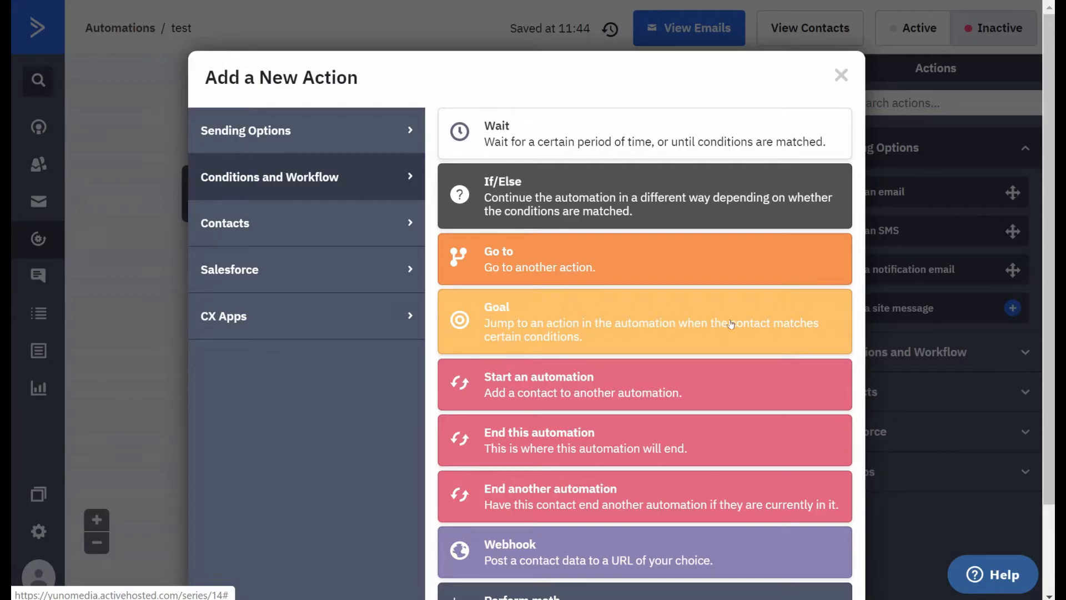
{"action": "left_click", "coordinate": [552, 333]}
{"action": "left_click", "coordinate": [207, 209]}
{"action": "type", "text": "click link"}
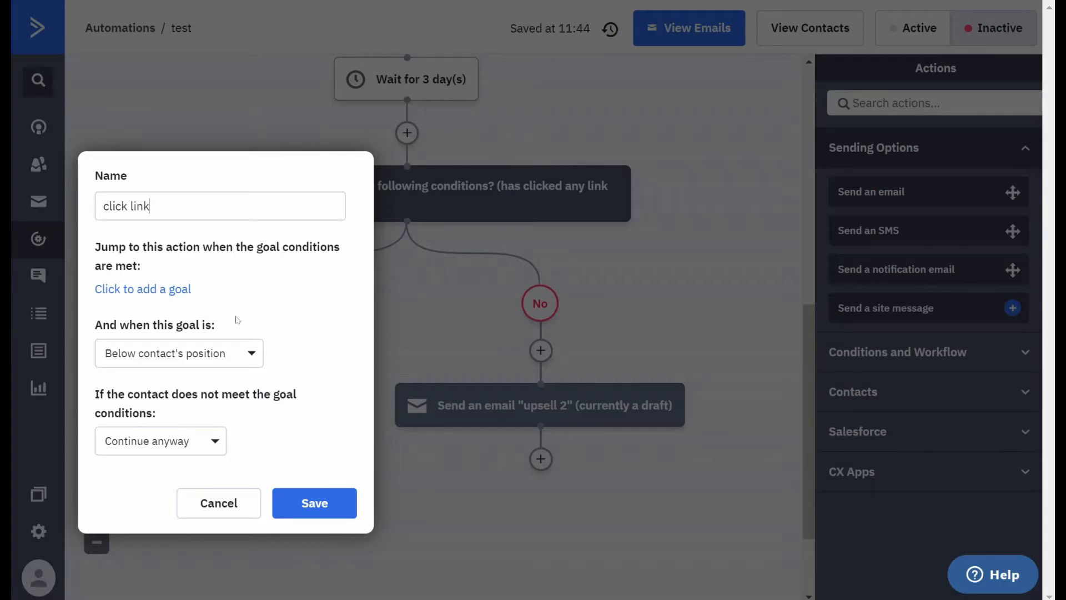
- Set the goal's condition to the action "Has clicked on a link" for any link in the upsell 1 campaign
{"action": "left_click", "coordinate": [148, 288]}
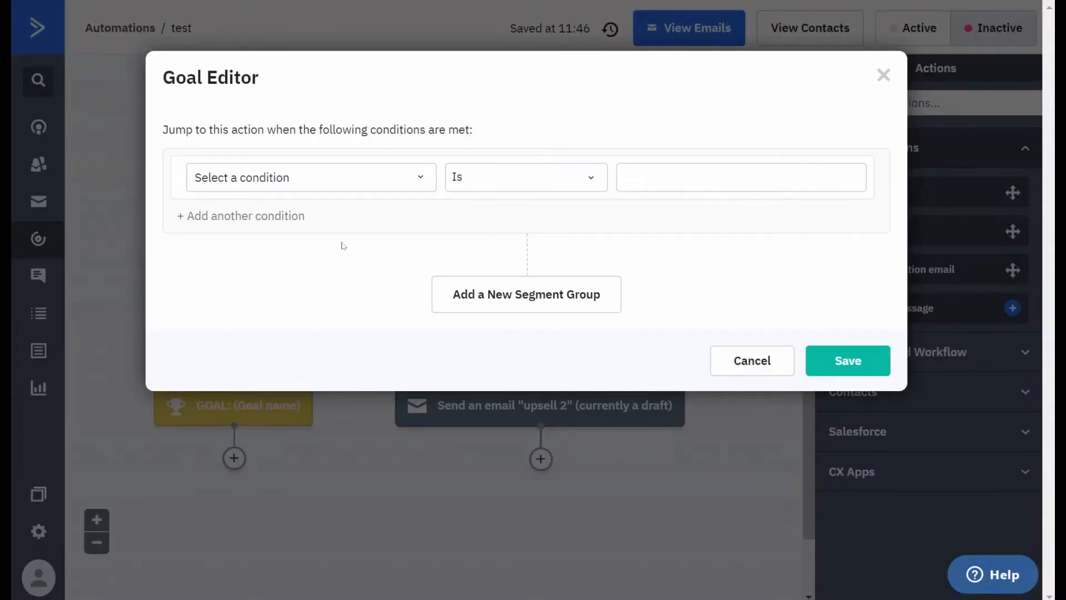
{"action": "left_click", "coordinate": [336, 176]}
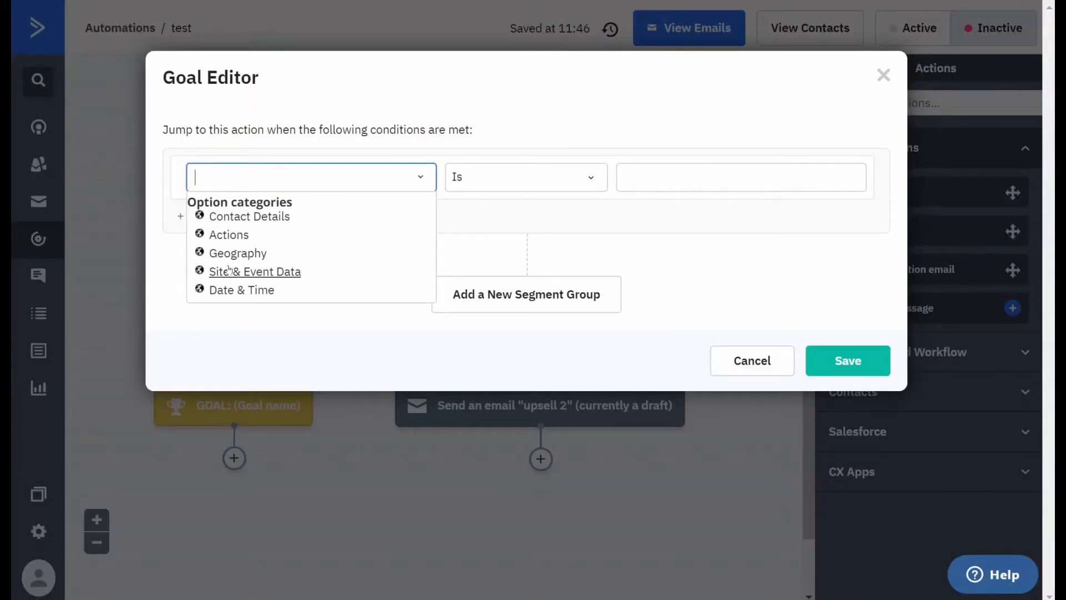
{"action": "left_click", "coordinate": [229, 236]}
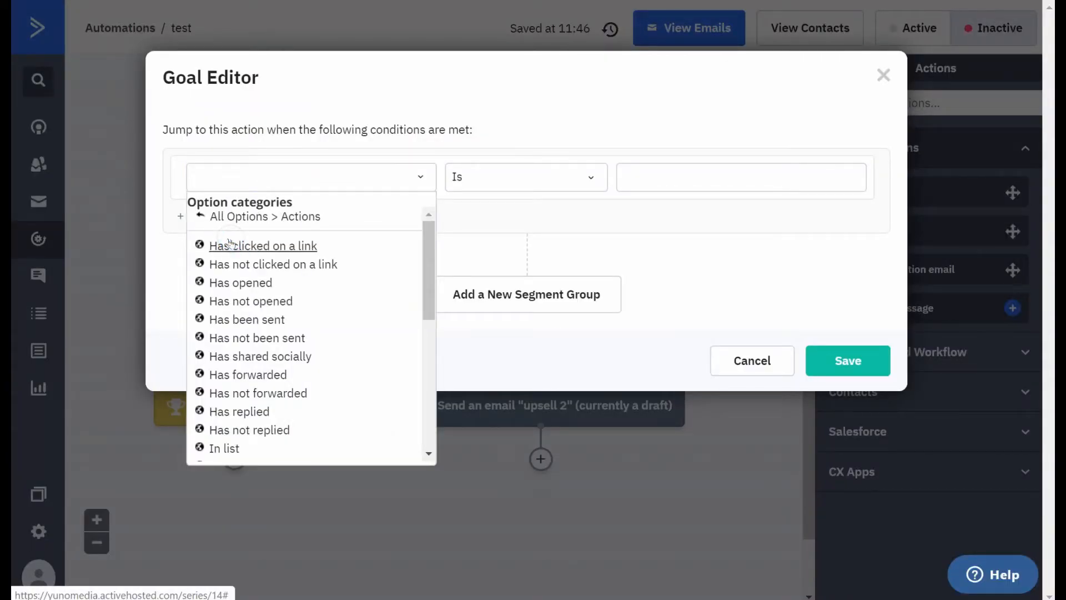
{"action": "left_click", "coordinate": [240, 248]}
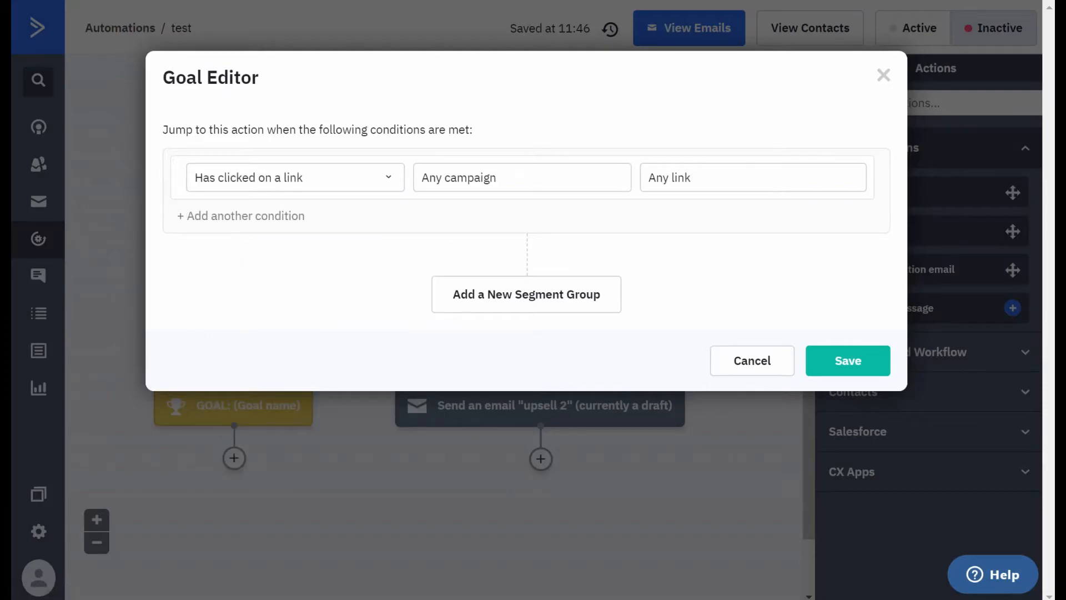
{"action": "left_click", "coordinate": [533, 179]}
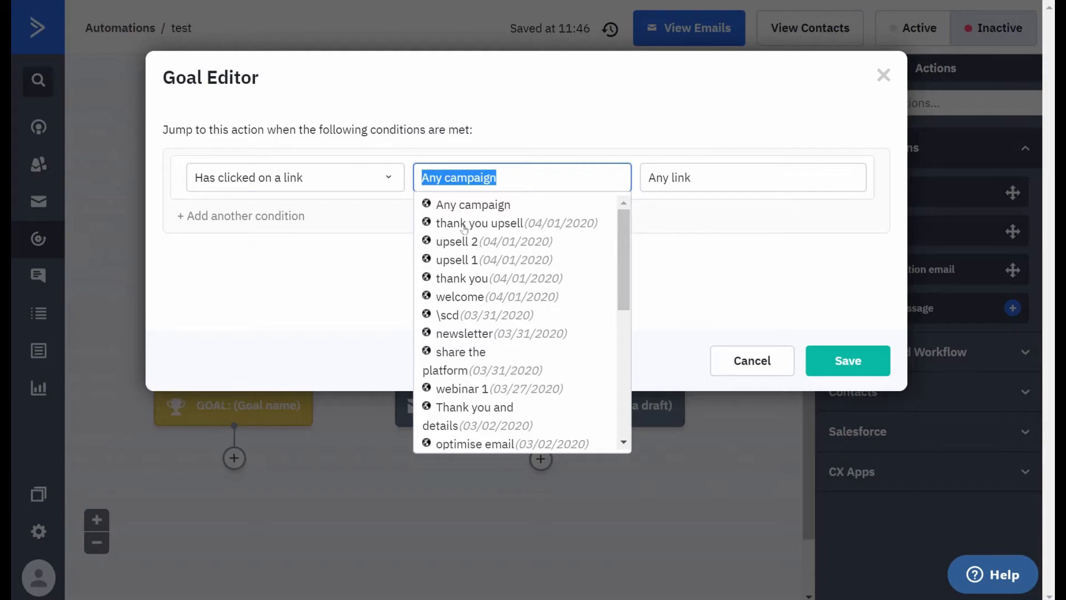
{"action": "left_click", "coordinate": [455, 259]}
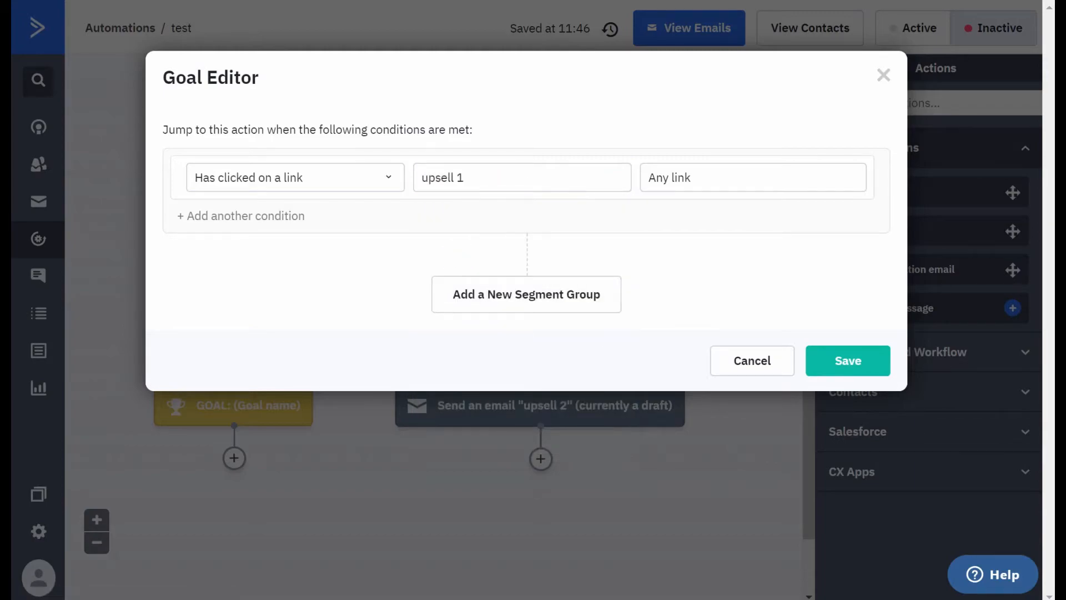
- Add a second segment group joined by Or, with "Has clicked on a link" for any link in upsell 2, and save the goal conditions
{"action": "left_click", "coordinate": [536, 290]}
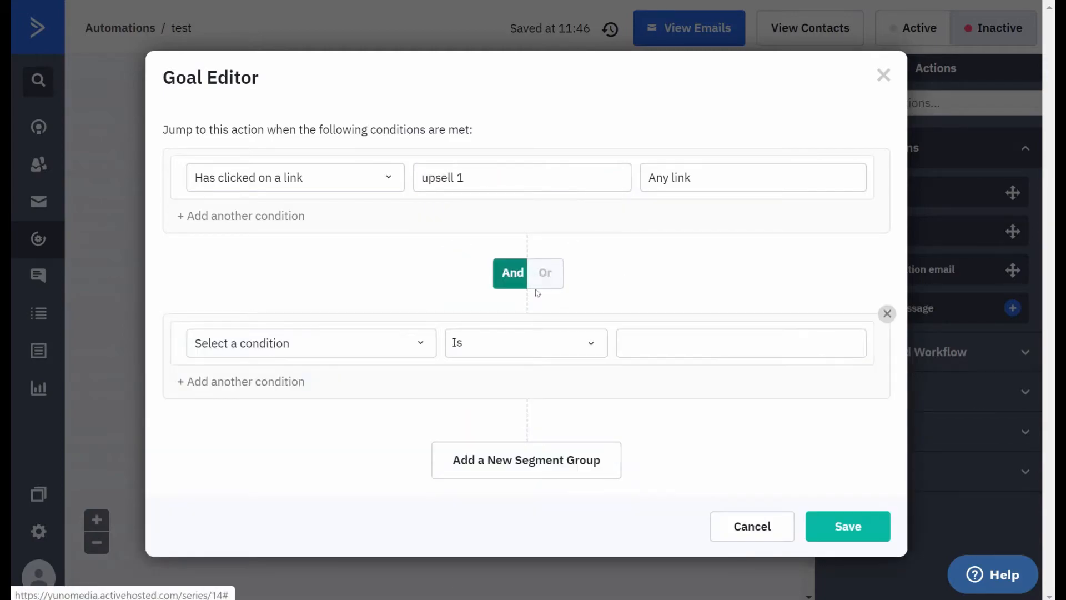
{"action": "left_click", "coordinate": [542, 274]}
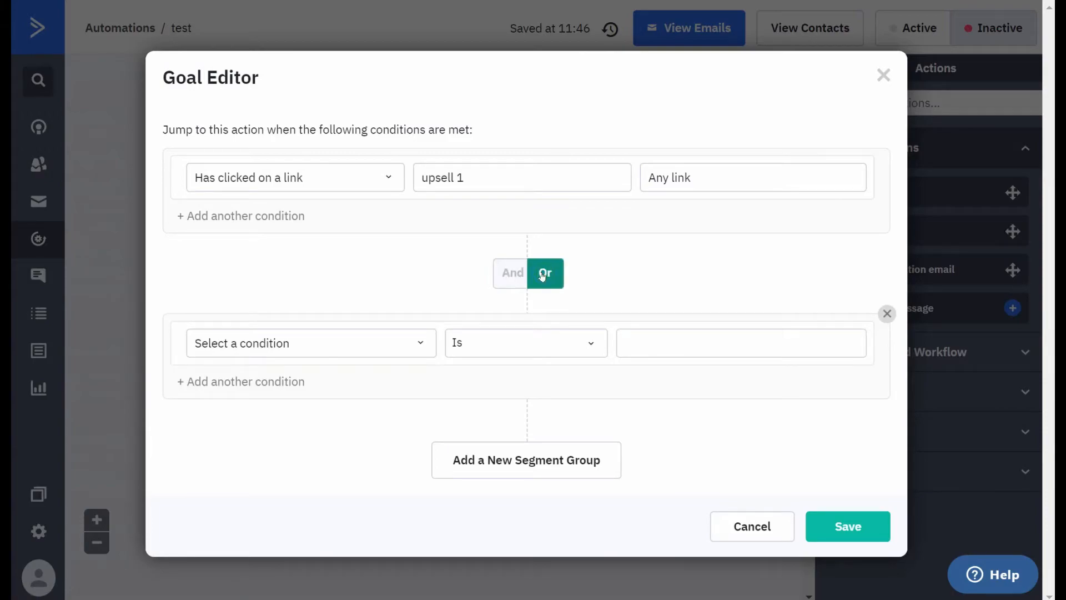
{"action": "left_click", "coordinate": [506, 272]}
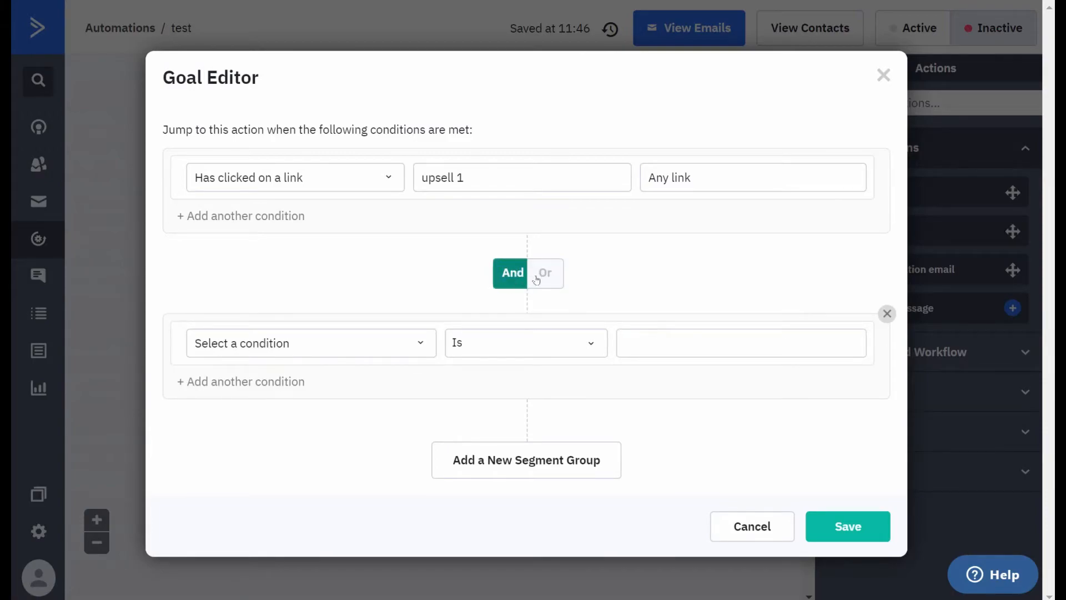
{"action": "left_click", "coordinate": [539, 274]}
{"action": "left_click", "coordinate": [417, 333]}
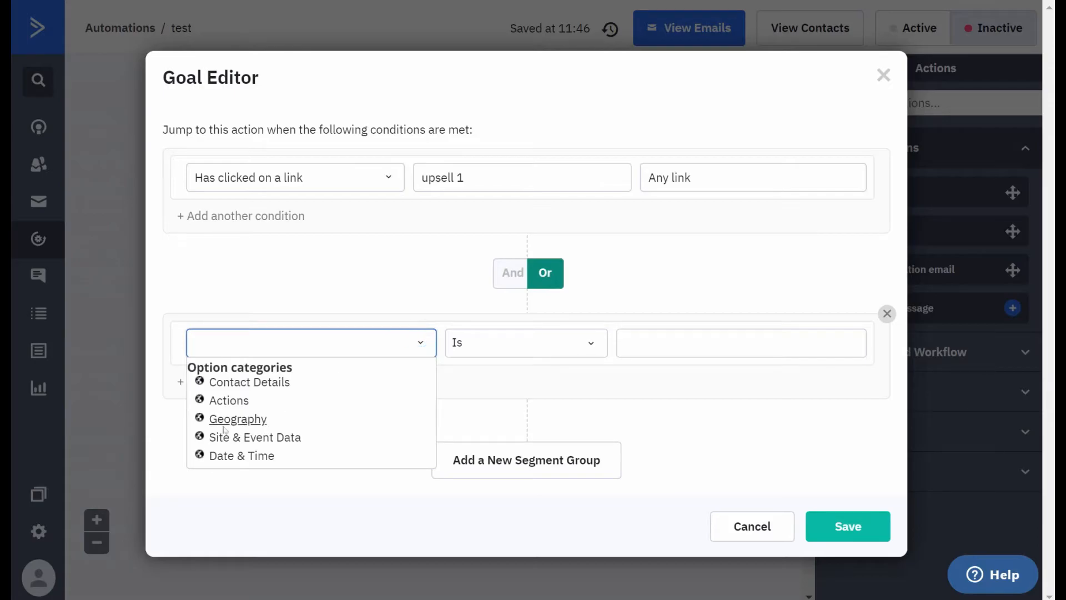
{"action": "left_click", "coordinate": [226, 400]}
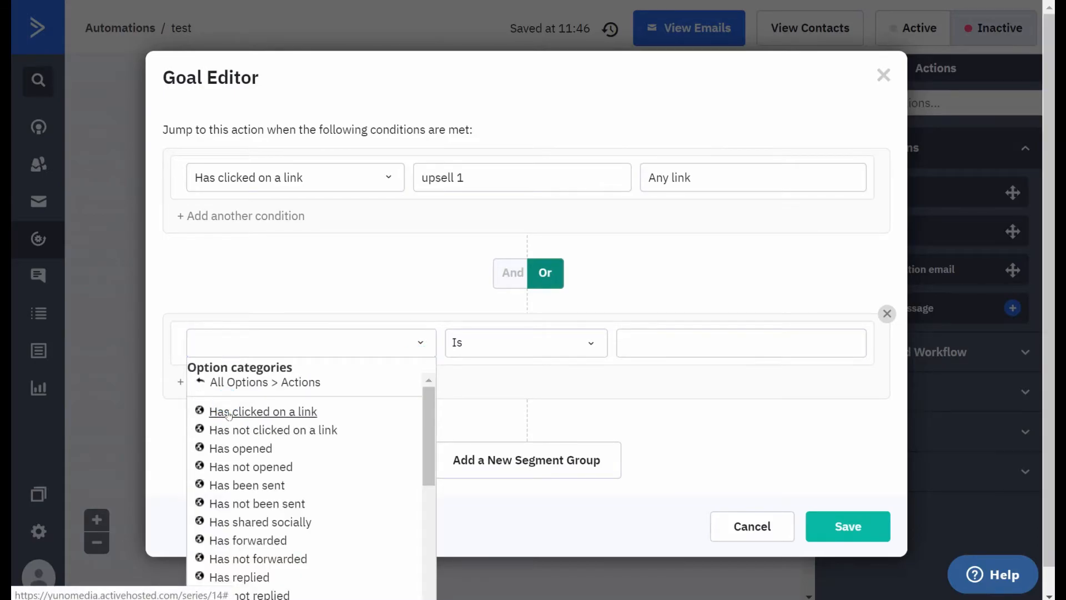
{"action": "left_click", "coordinate": [230, 411]}
{"action": "left_click", "coordinate": [453, 347]}
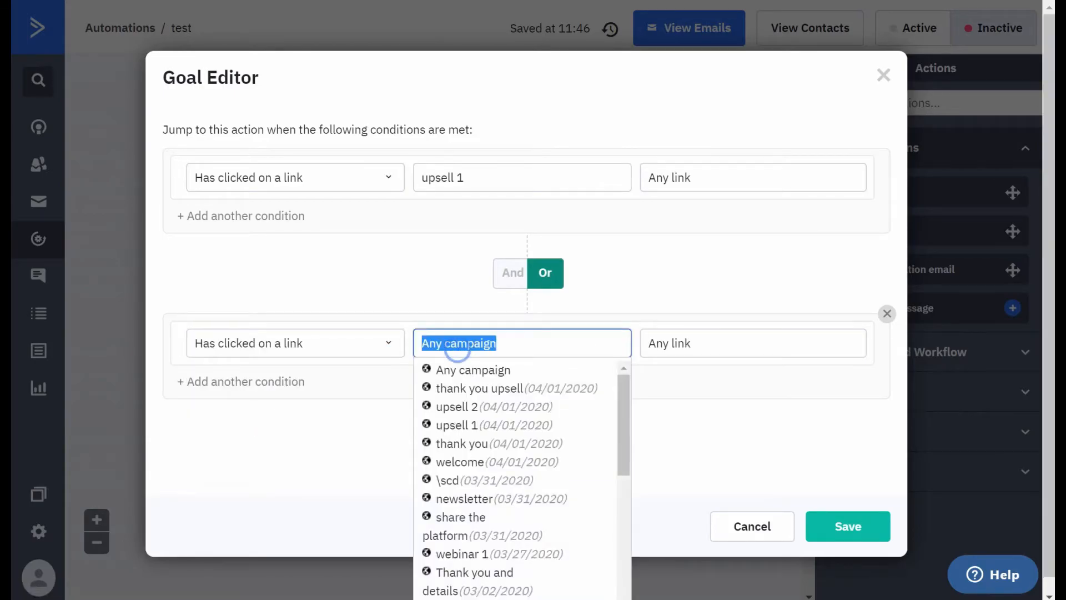
{"action": "left_click", "coordinate": [450, 410]}
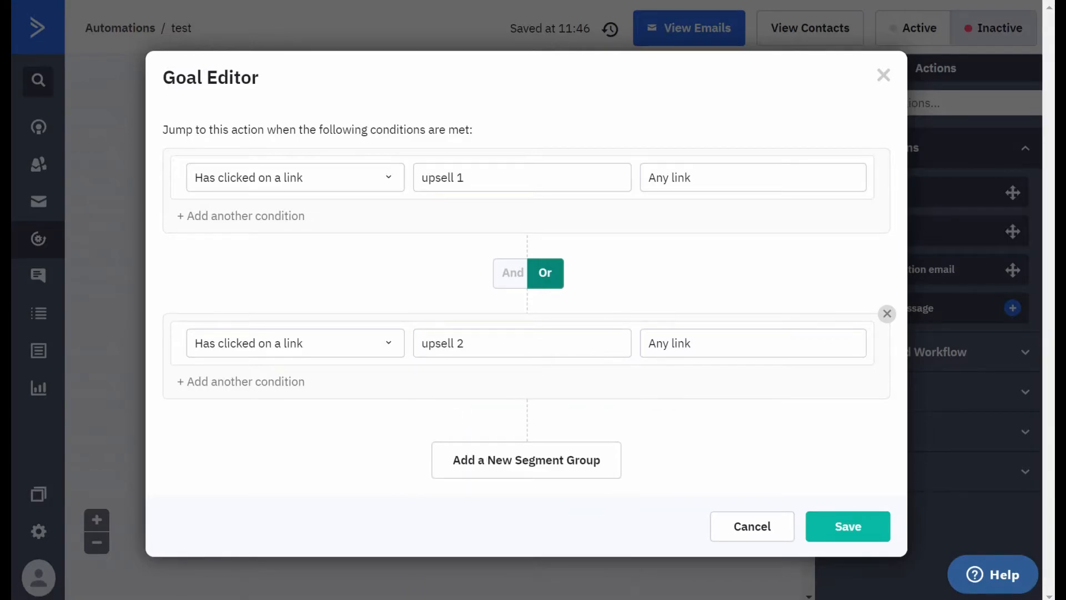
{"action": "left_click", "coordinate": [854, 525]}
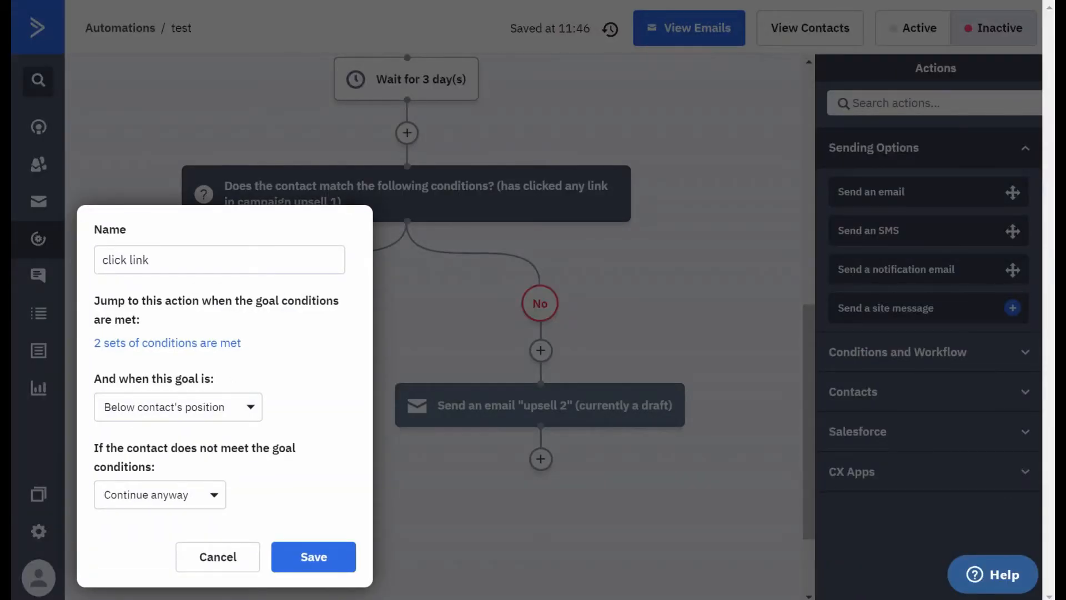
- Set the goal to apply Anywhere and to wait until the conditions are met otherwise, and save it
{"action": "left_click", "coordinate": [211, 399]}
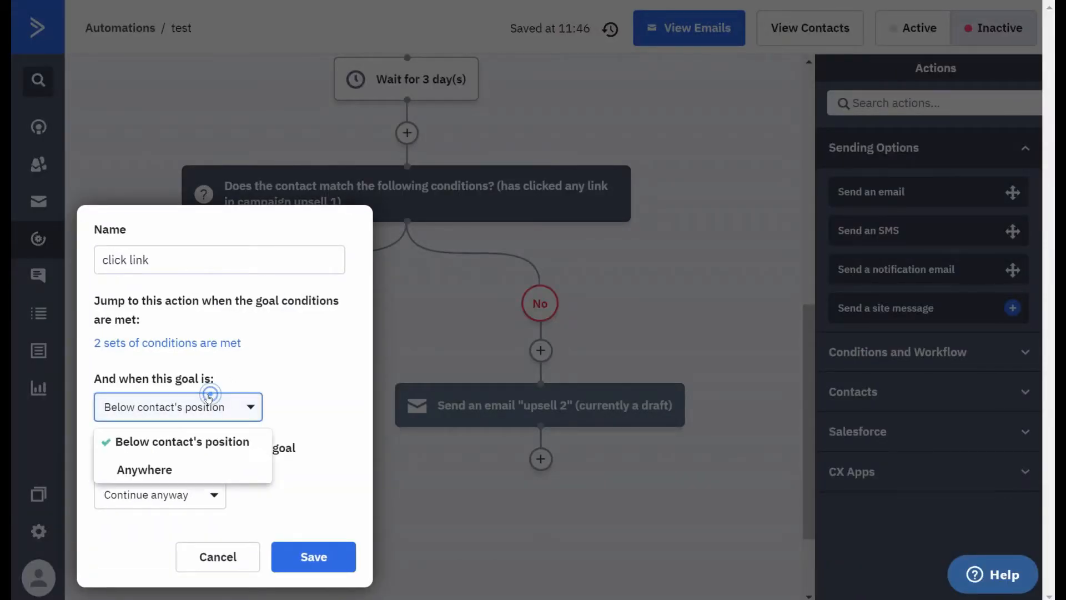
{"action": "left_click", "coordinate": [144, 470]}
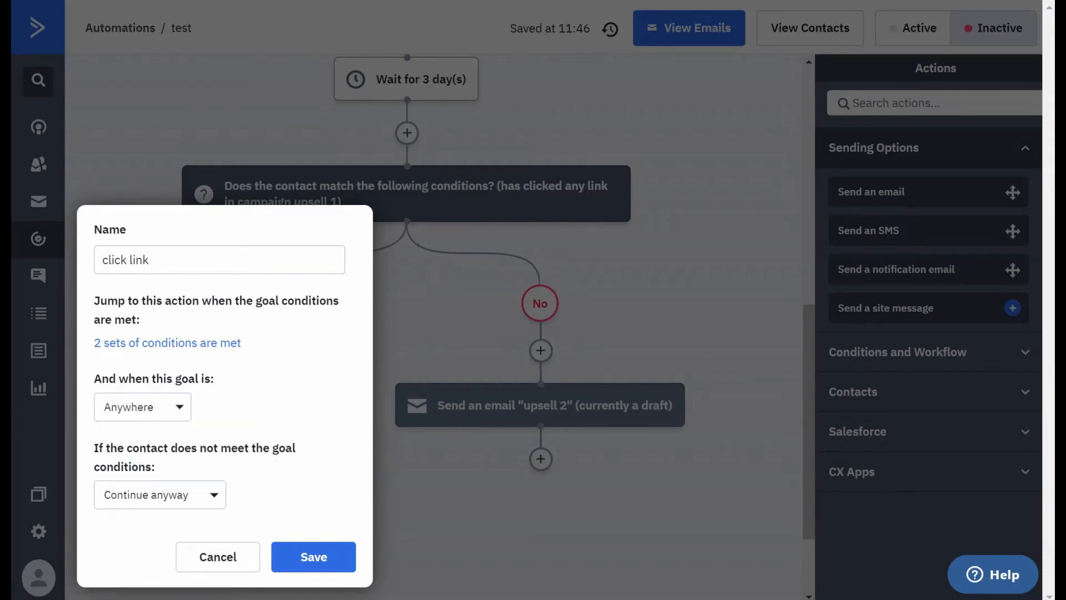
{"action": "left_click", "coordinate": [211, 496]}
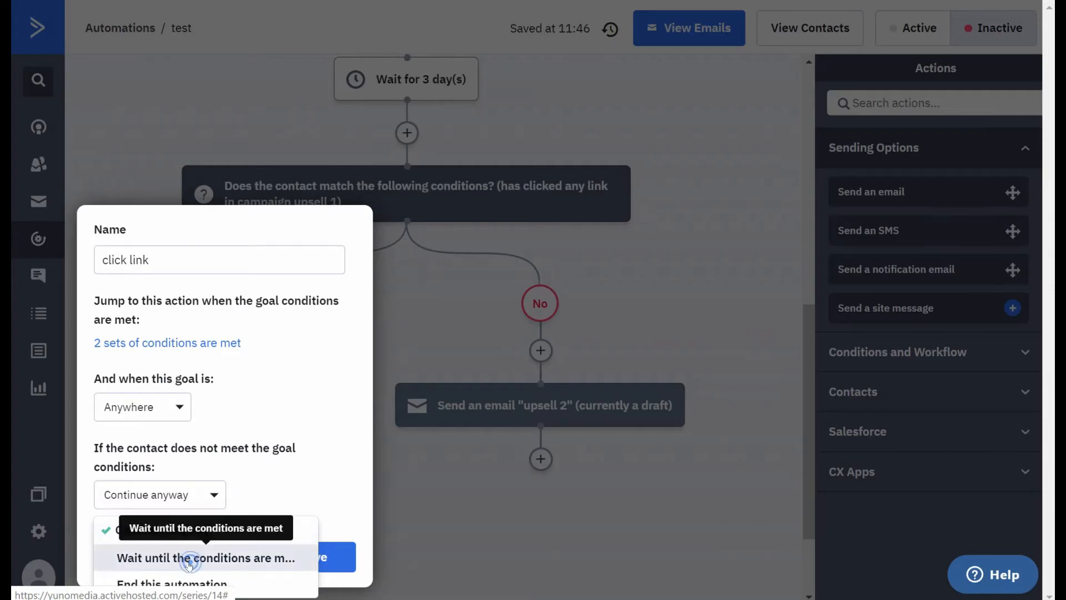
{"action": "left_click", "coordinate": [189, 557]}
{"action": "left_click", "coordinate": [305, 548]}
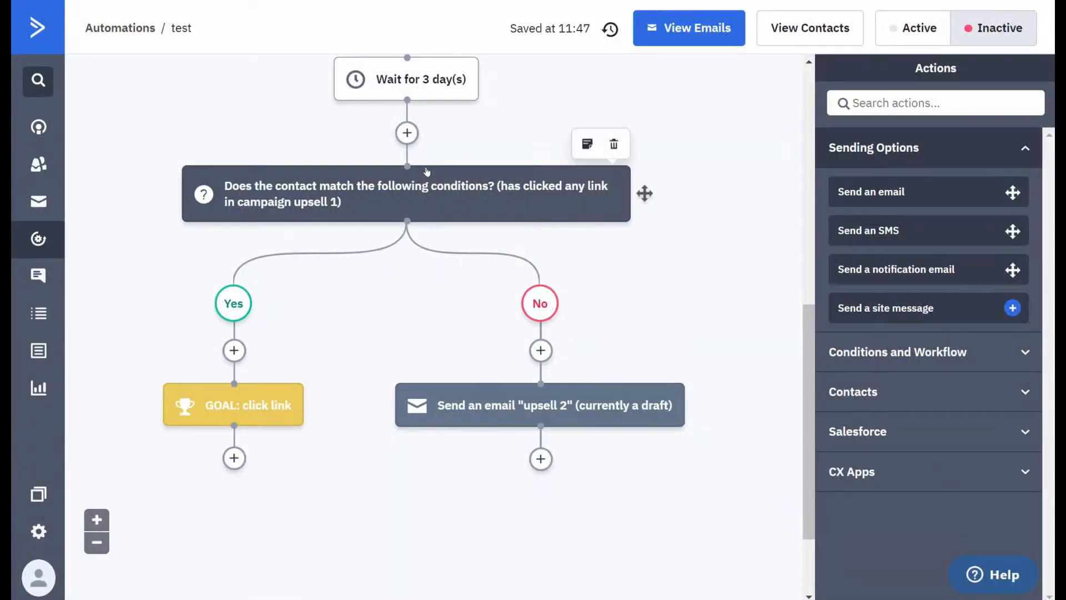
{"action": "scroll", "coordinate": [407, 200], "scroll_direction": "up", "scroll_amount": 5}
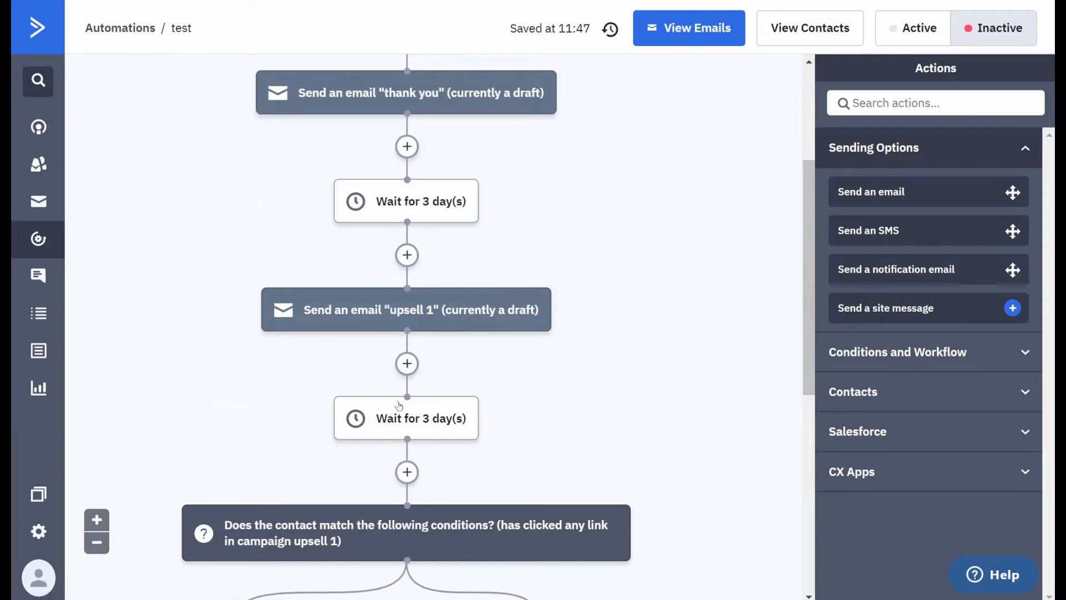
{"action": "scroll", "coordinate": [400, 266], "scroll_direction": "down", "scroll_amount": 3}
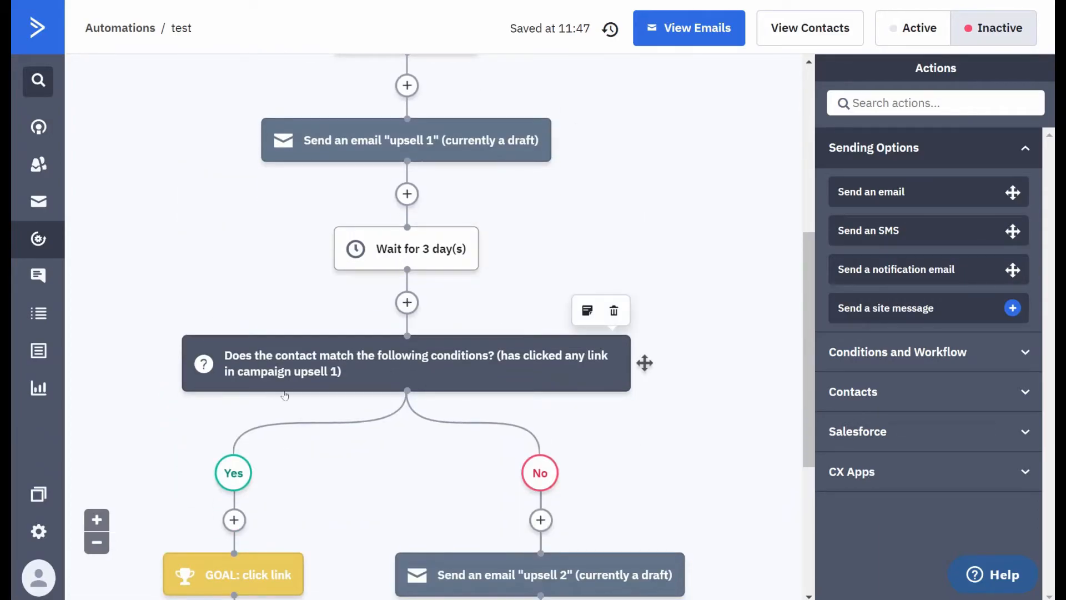
- Add a wait of 5 days after the "upsell 2" email on the No branch
{"action": "scroll", "coordinate": [407, 333], "scroll_direction": "down", "scroll_amount": 1}
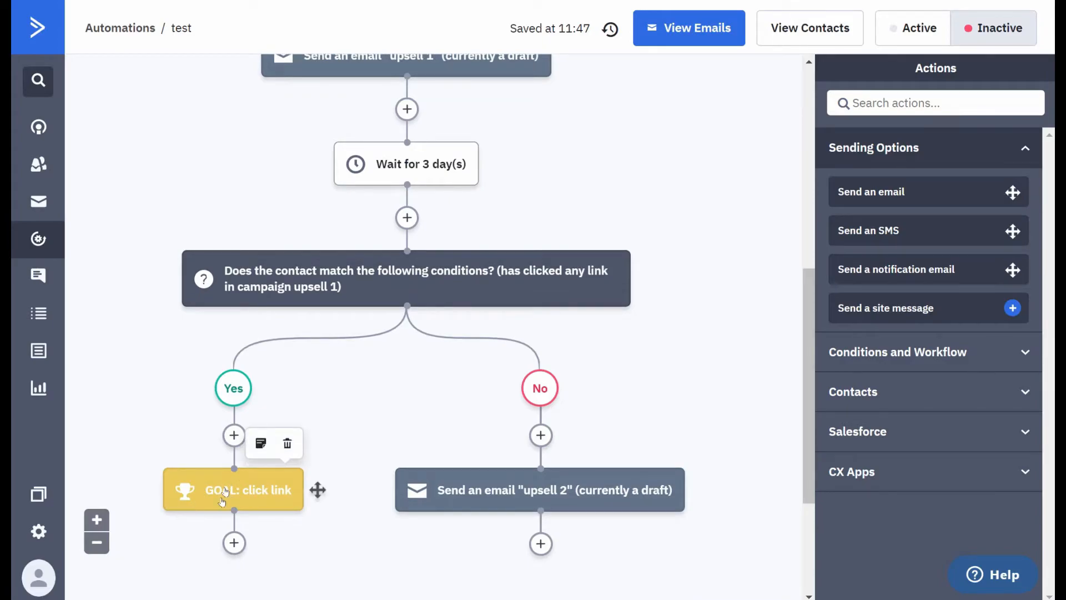
{"action": "scroll", "coordinate": [346, 451], "scroll_direction": "down", "scroll_amount": 2}
{"action": "scroll", "coordinate": [346, 452], "scroll_direction": "down", "scroll_amount": 1}
{"action": "mouse_move", "coordinate": [496, 304]}
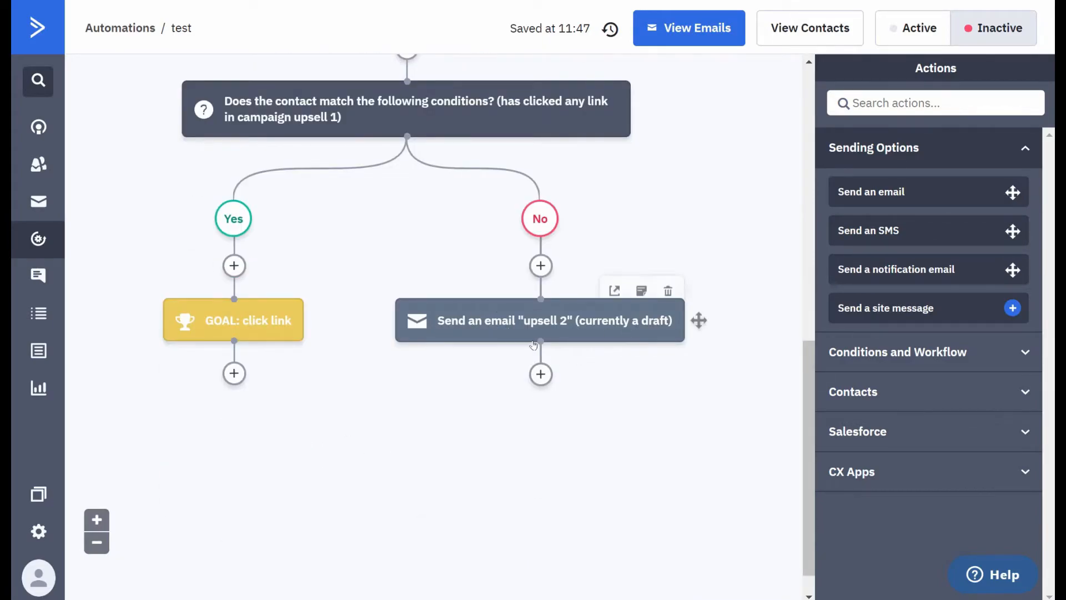
{"action": "left_click", "coordinate": [540, 375]}
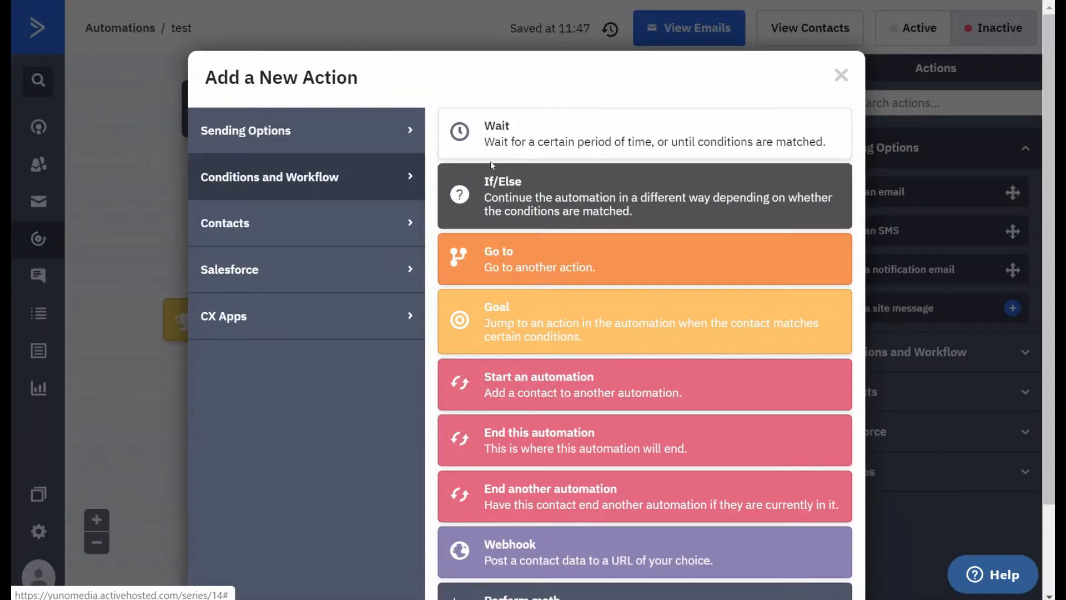
{"action": "left_click", "coordinate": [499, 141]}
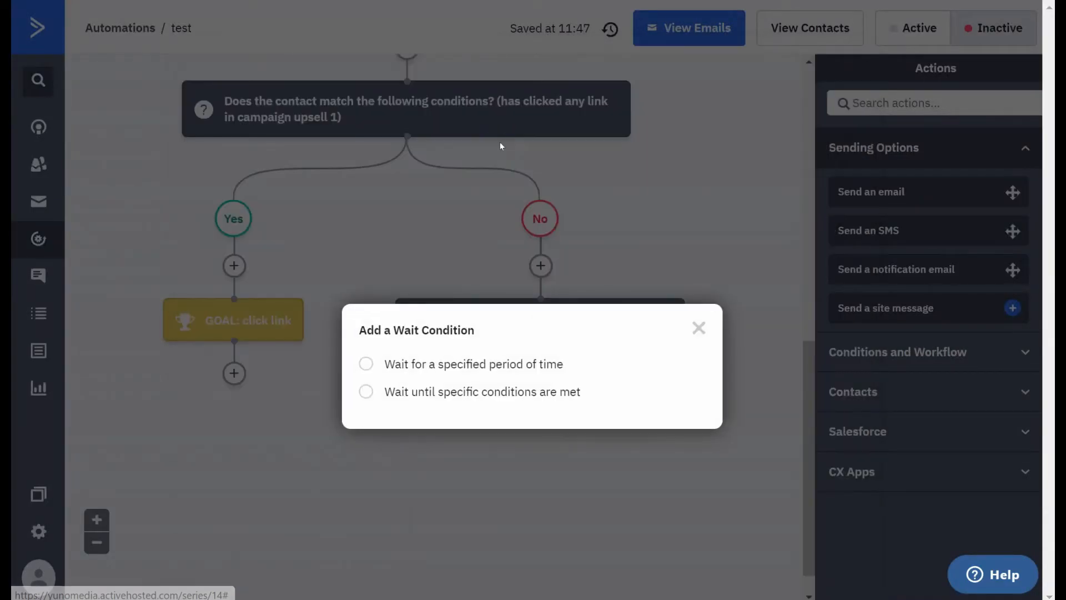
{"action": "left_click", "coordinate": [367, 364]}
{"action": "key", "text": "Tab"}
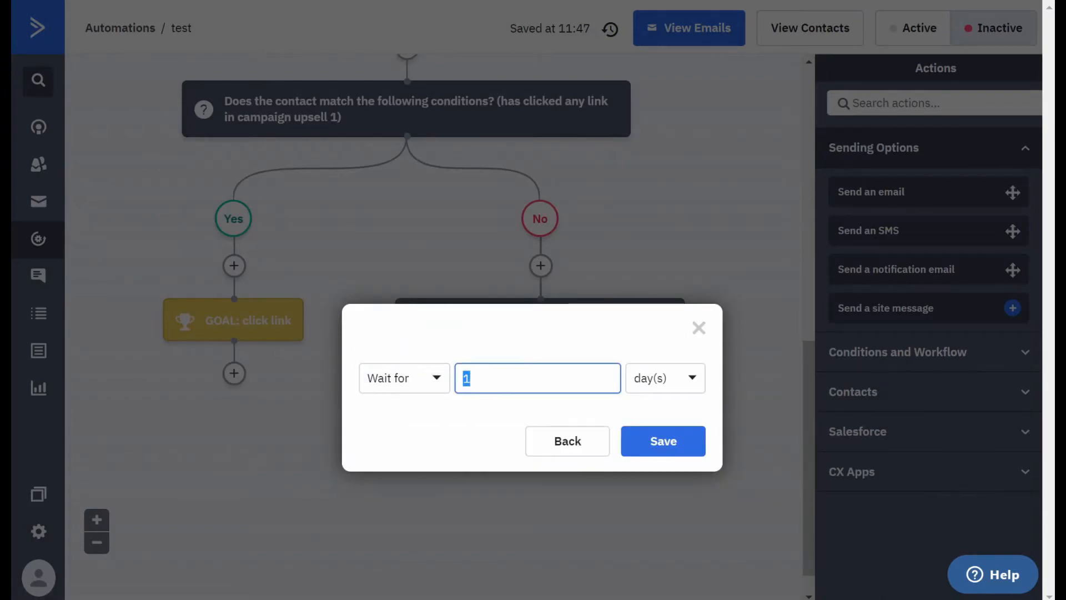
{"action": "type", "text": "5"}
{"action": "left_click", "coordinate": [656, 443]}
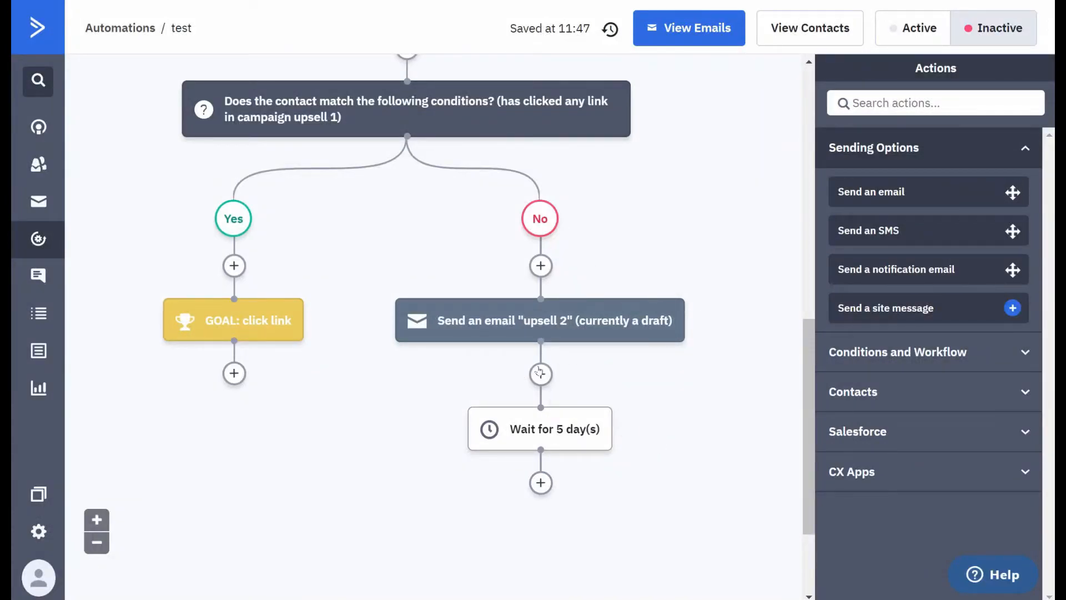
- Add an End this automation action after the 5-day wait on the No branch
{"action": "scroll", "coordinate": [511, 383], "scroll_direction": "up", "scroll_amount": 5}
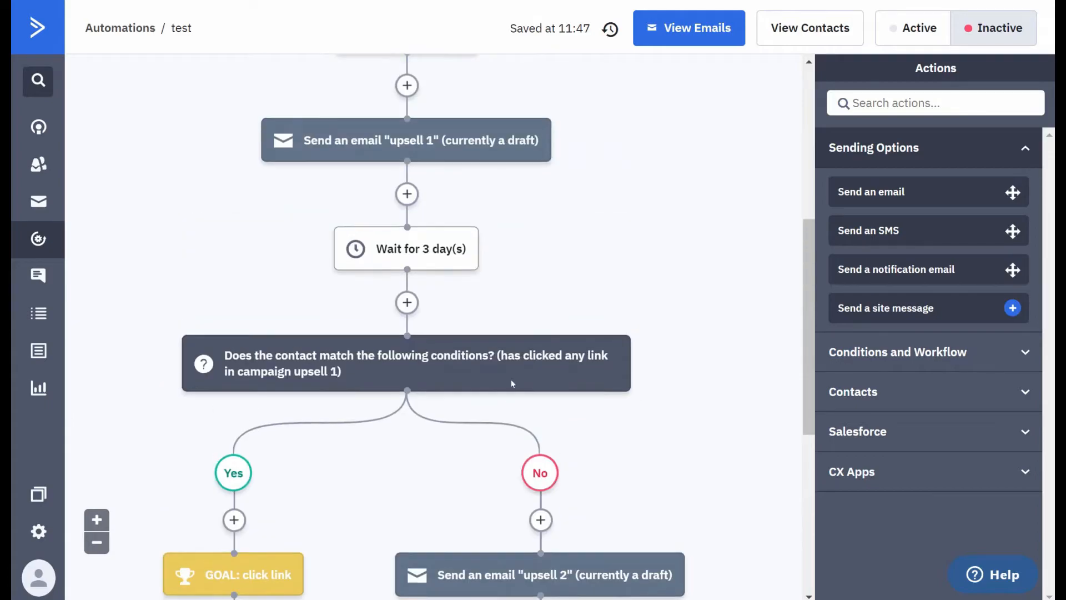
{"action": "scroll", "coordinate": [550, 145], "scroll_direction": "down", "scroll_amount": 3}
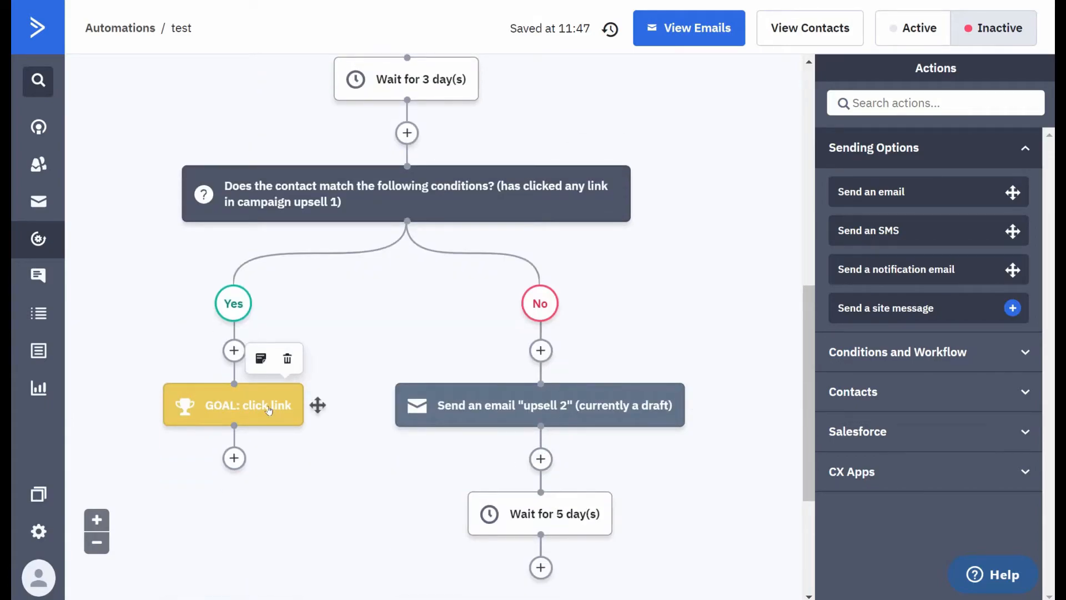
{"action": "scroll", "coordinate": [269, 411], "scroll_direction": "down", "scroll_amount": 2}
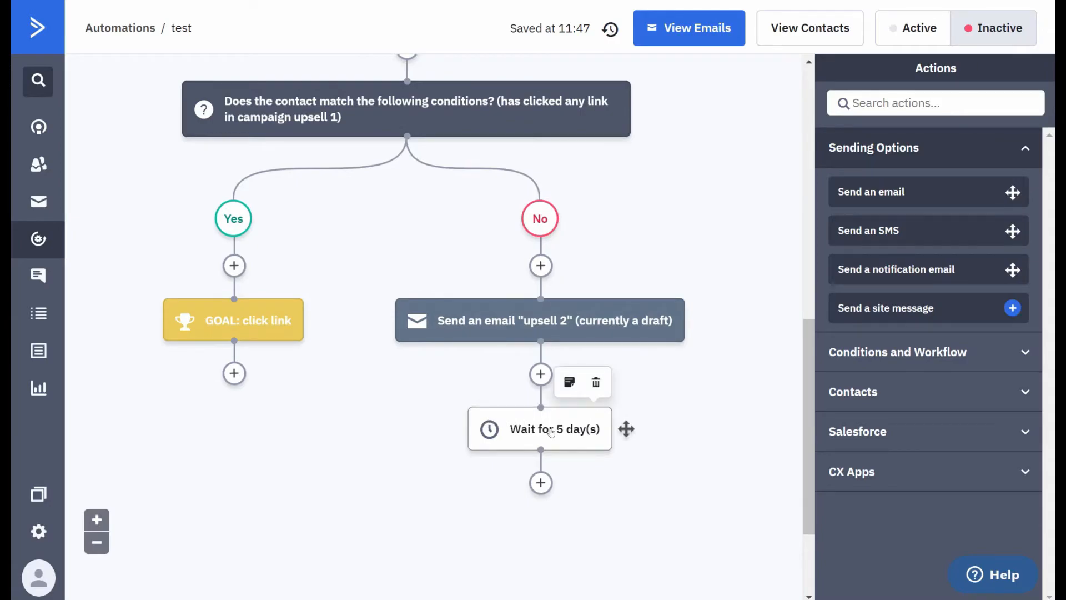
{"action": "left_click", "coordinate": [541, 482]}
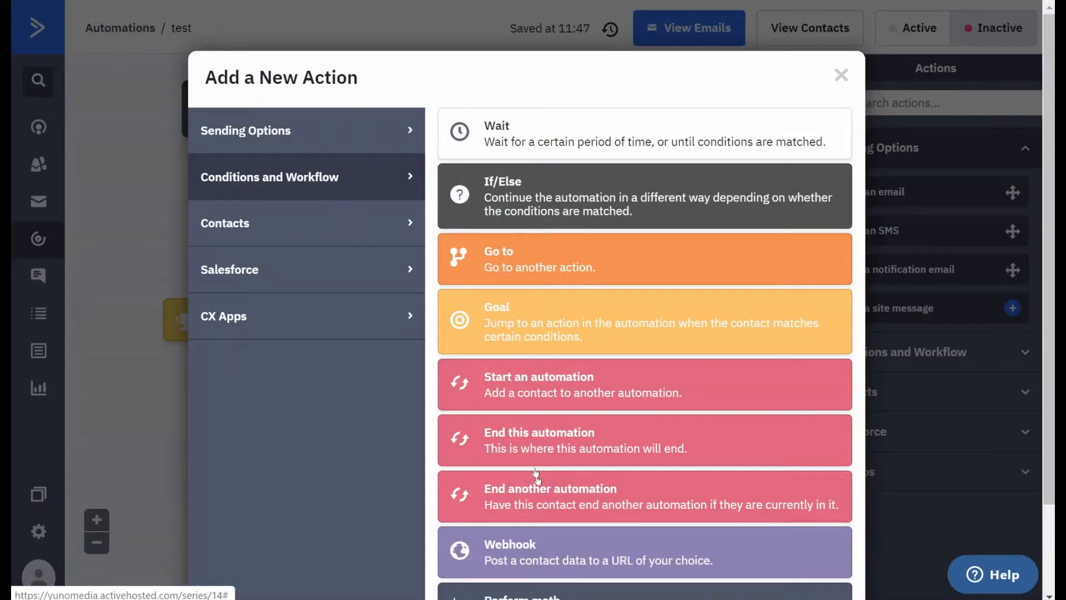
{"action": "left_click", "coordinate": [538, 441]}
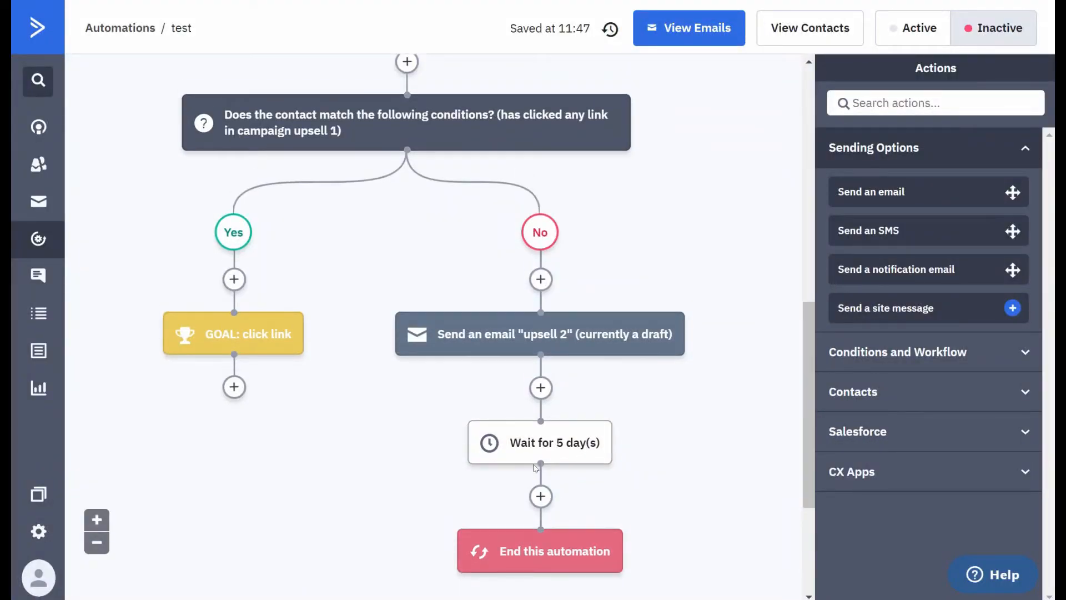
- Review the automation flow from the subscription trigger through both branches of the If/Else split
{"action": "scroll", "coordinate": [535, 467], "scroll_direction": "up", "scroll_amount": 10}
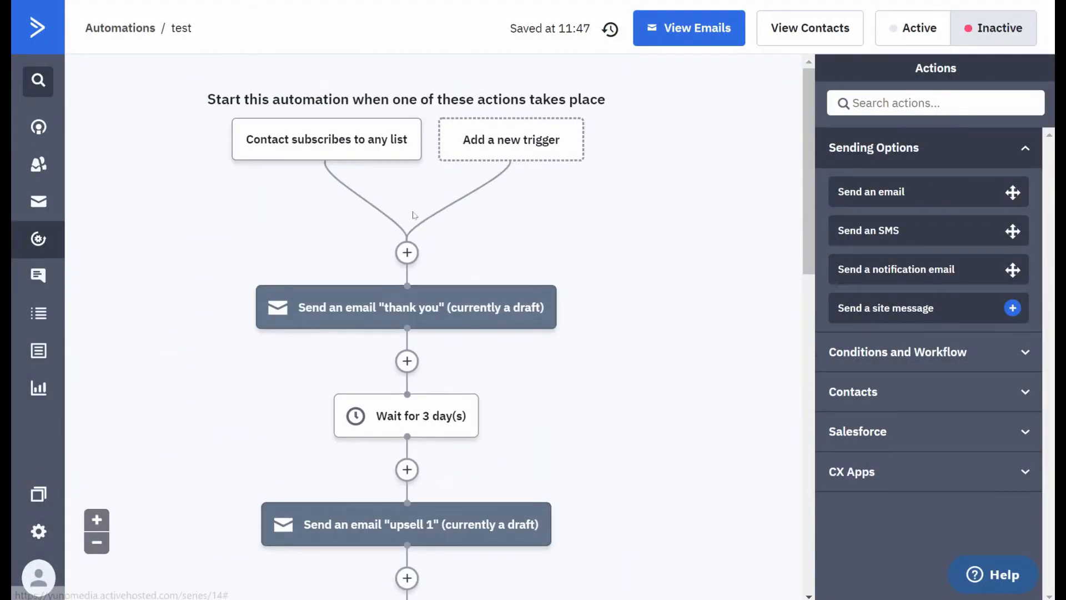
{"action": "mouse_move", "coordinate": [404, 415]}
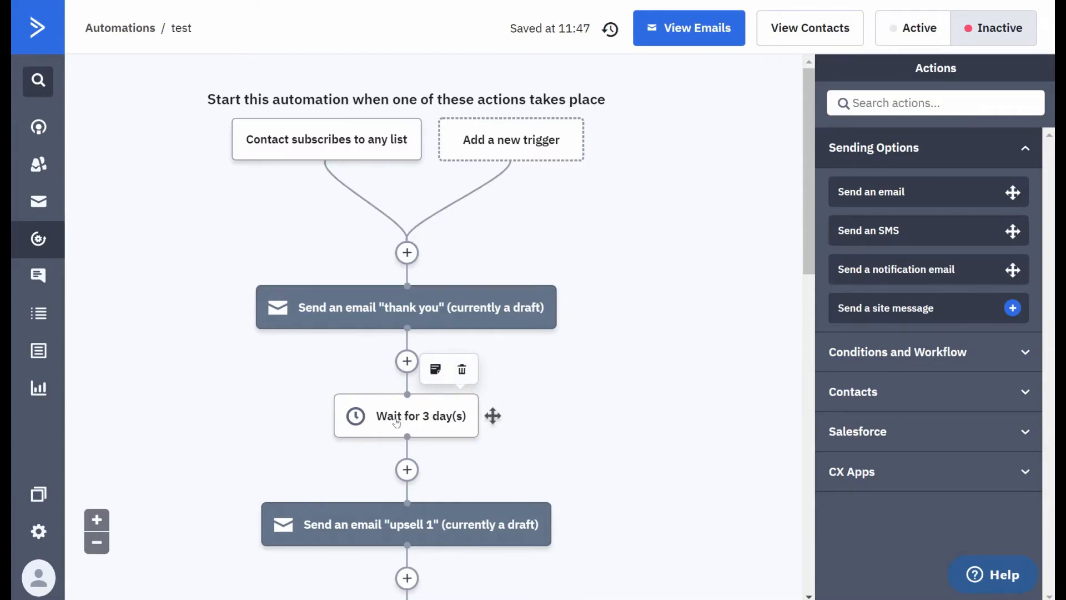
{"action": "scroll", "coordinate": [396, 423], "scroll_direction": "down", "scroll_amount": 6}
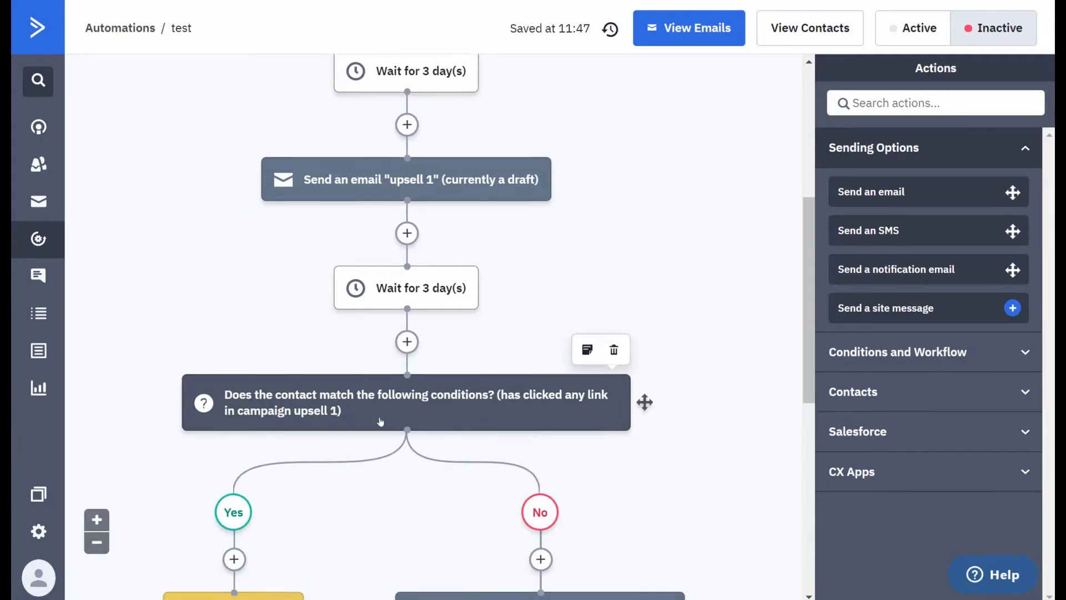
{"action": "scroll", "coordinate": [380, 422], "scroll_direction": "down", "scroll_amount": 3}
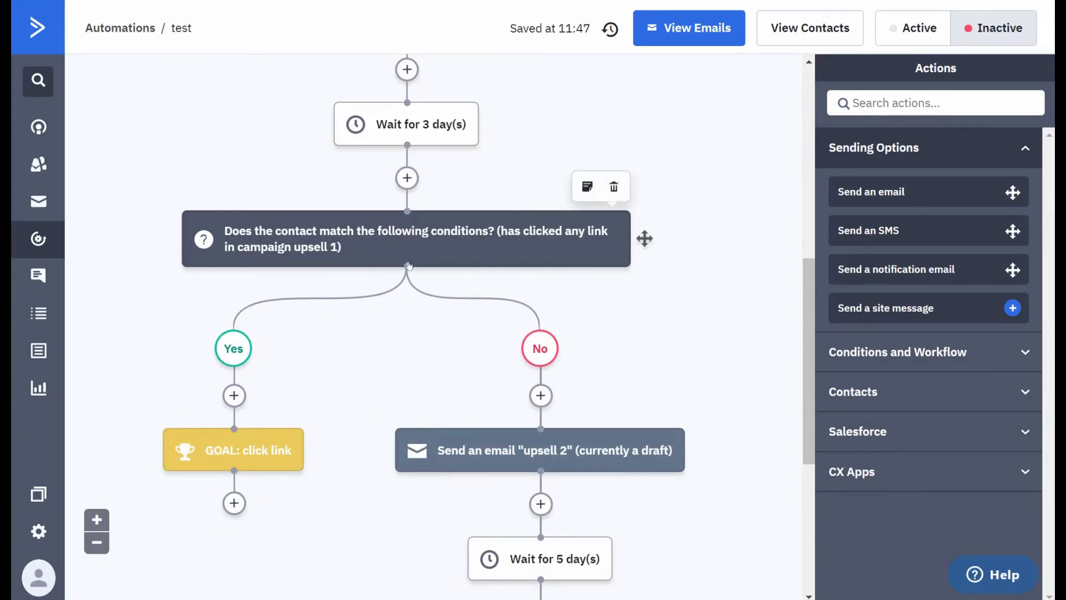
{"action": "scroll", "coordinate": [537, 416], "scroll_direction": "down", "scroll_amount": 3}
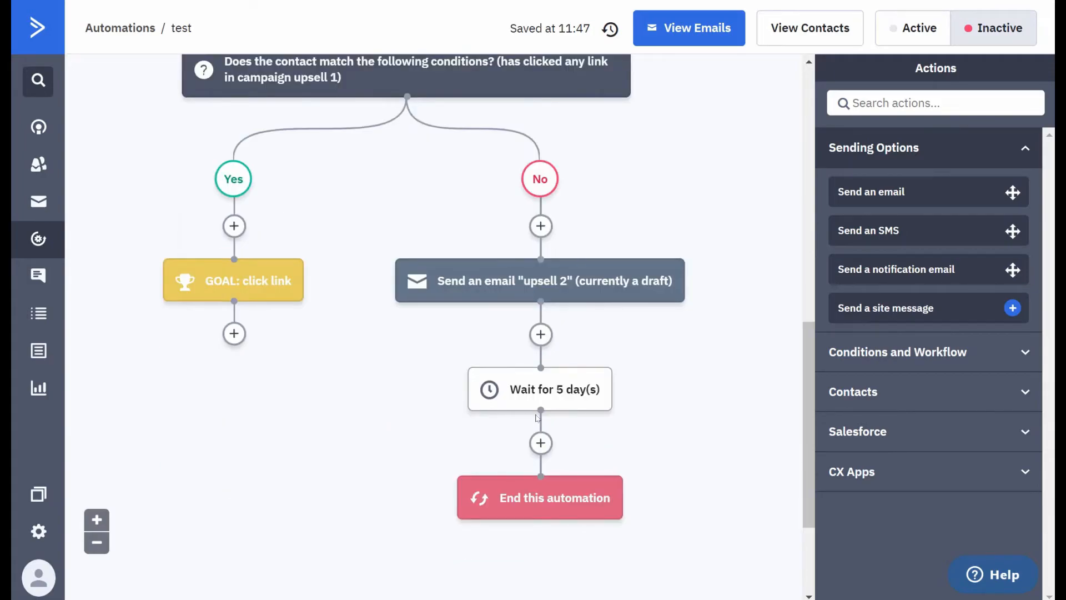
{"action": "scroll", "coordinate": [388, 411], "scroll_direction": "up", "scroll_amount": 2}
{"action": "mouse_move", "coordinate": [222, 371]}
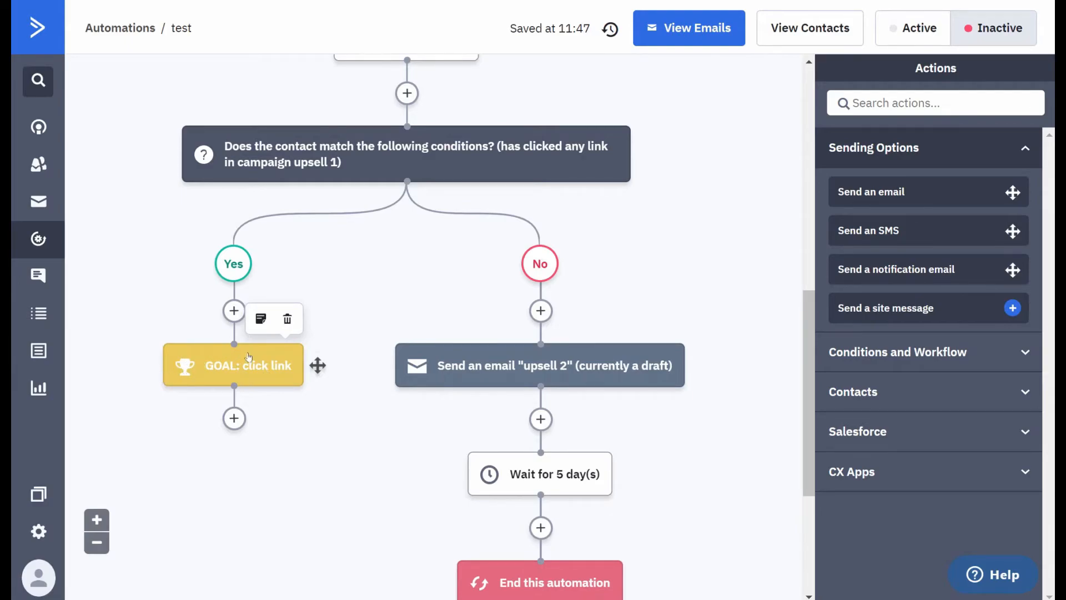
{"action": "scroll", "coordinate": [328, 269], "scroll_direction": "up", "scroll_amount": 4}
{"action": "scroll", "coordinate": [489, 293], "scroll_direction": "down", "scroll_amount": 4}
- Check the "click link" goal's options for contacts who do not meet its conditions, and close it without saving
{"action": "left_click", "coordinate": [235, 368]}
{"action": "left_click", "coordinate": [244, 455]}
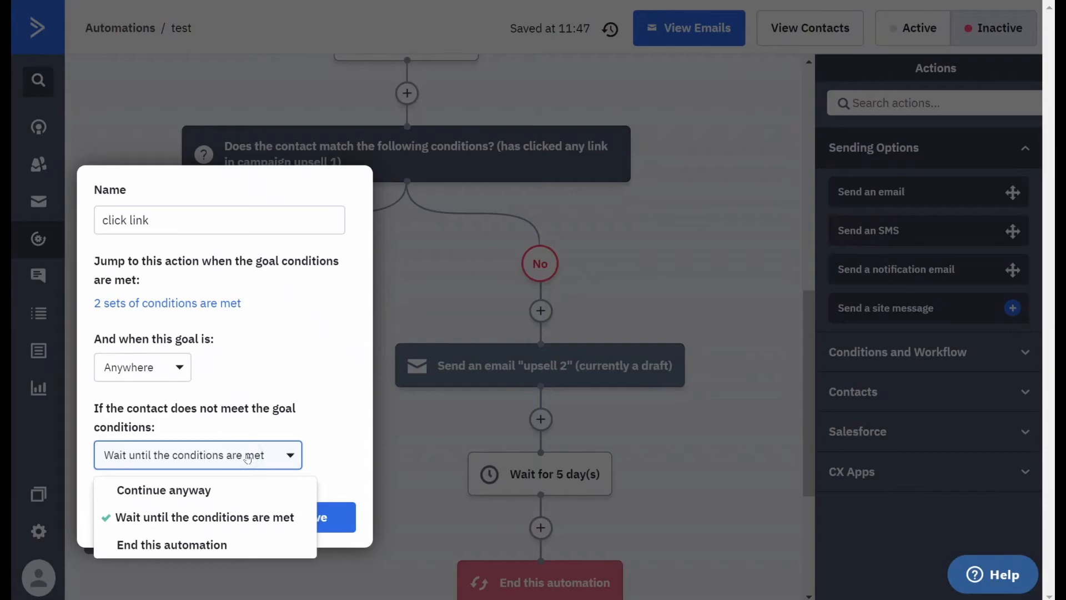
{"action": "left_click", "coordinate": [330, 444]}
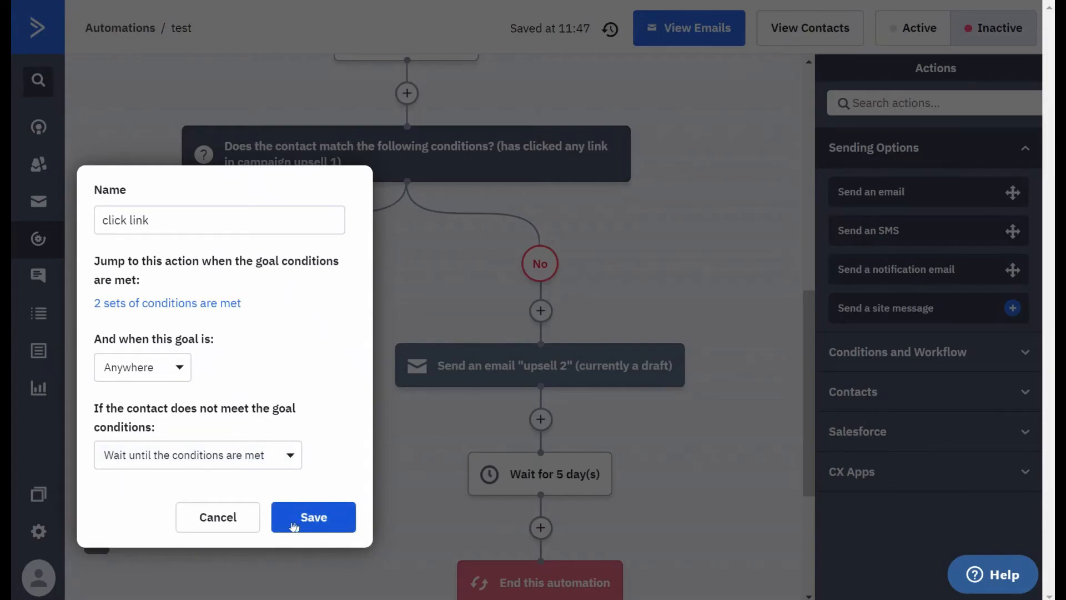
{"action": "left_click", "coordinate": [230, 517]}
- Insert an Add a tag action below the "click link" goal on the Yes branch
{"action": "left_click", "coordinate": [234, 418]}
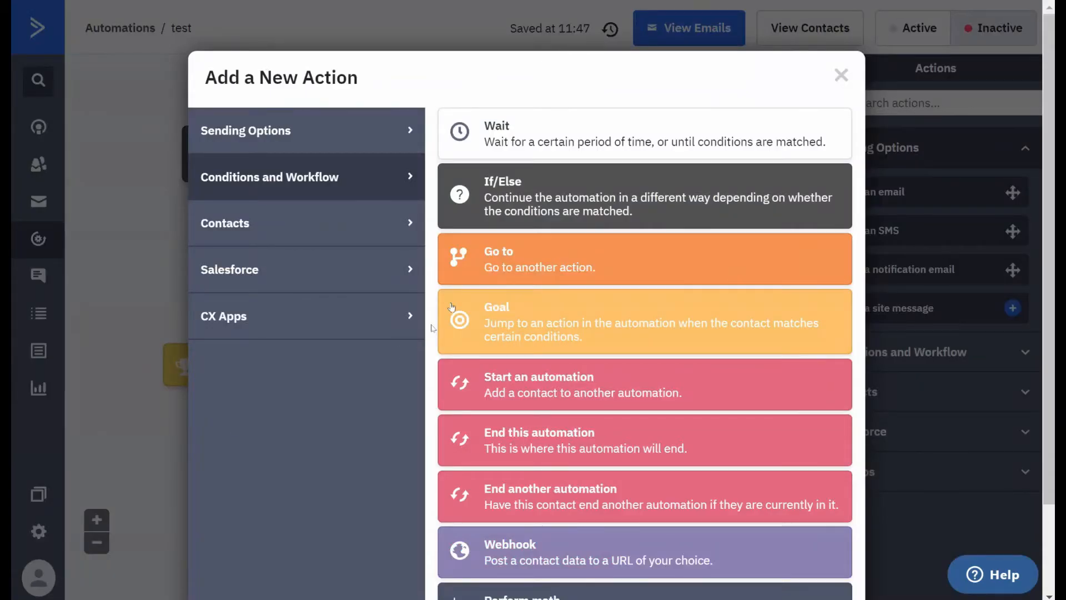
{"action": "scroll", "coordinate": [505, 225], "scroll_direction": "down", "scroll_amount": 2}
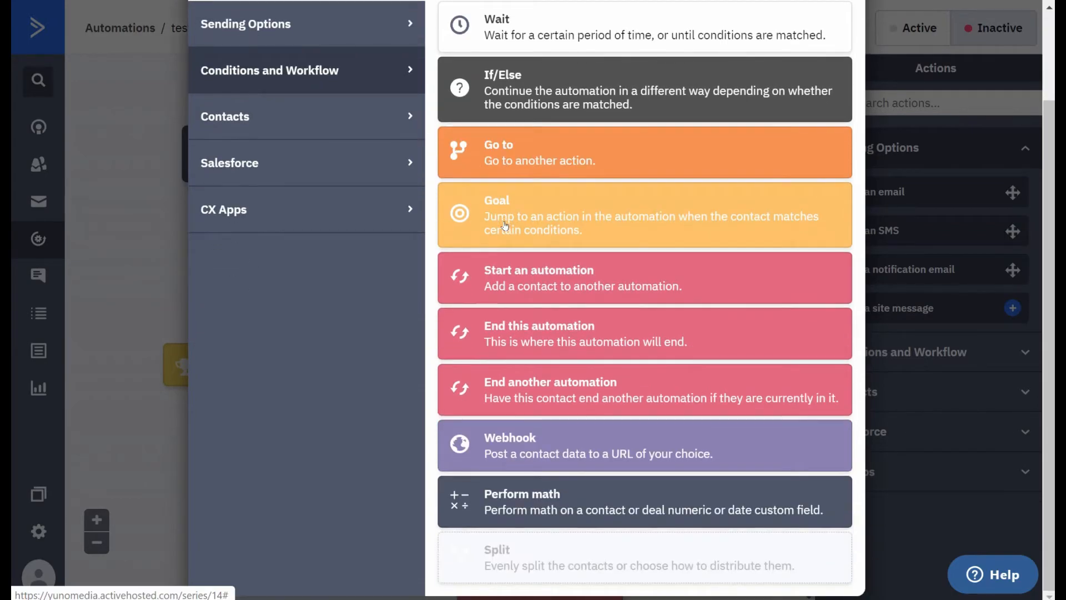
{"action": "scroll", "coordinate": [505, 225], "scroll_direction": "up", "scroll_amount": 2}
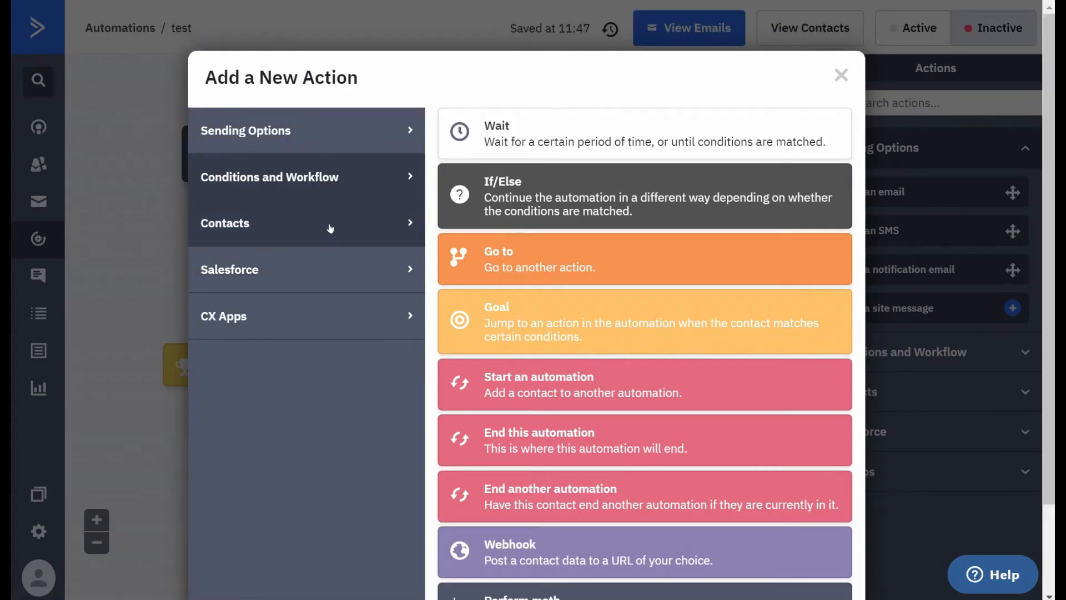
{"action": "left_click", "coordinate": [330, 225]}
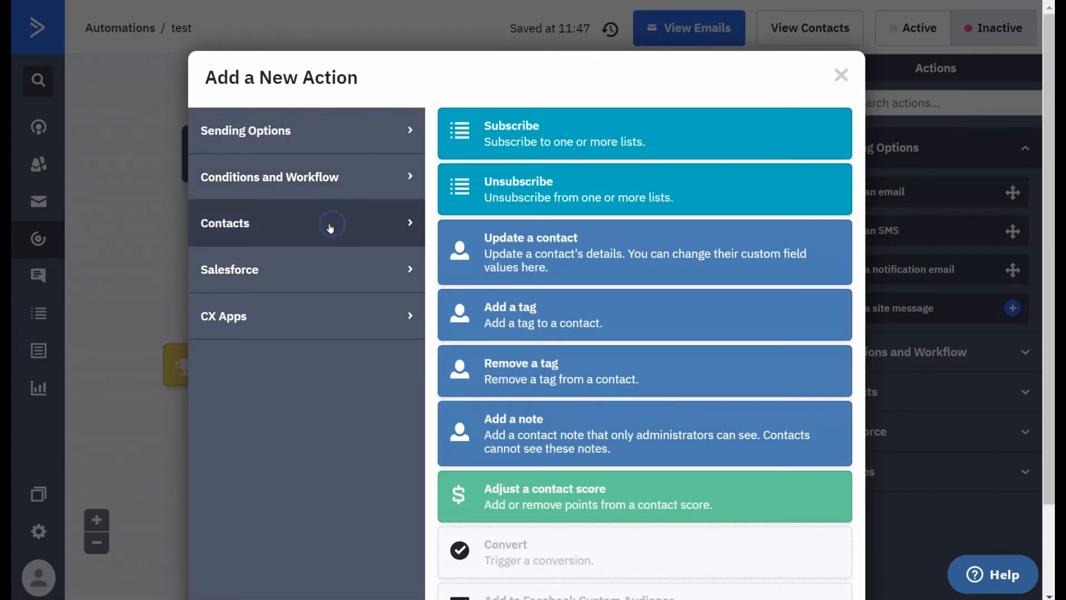
{"action": "left_click", "coordinate": [540, 309]}
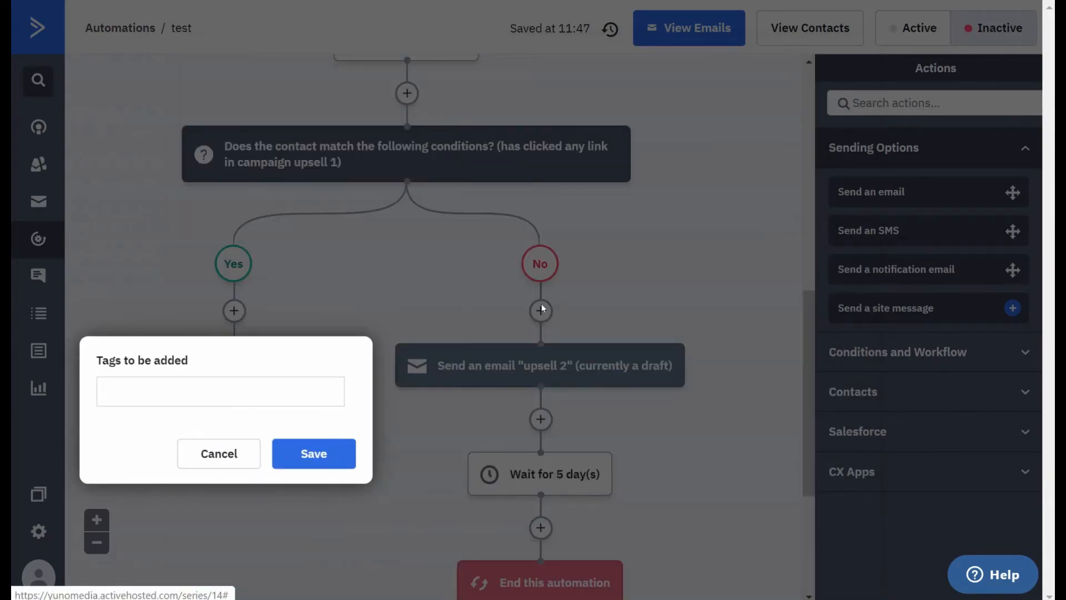
- Enter "looked at product 2" as the tag to be added and save the action
{"action": "left_click", "coordinate": [261, 385]}
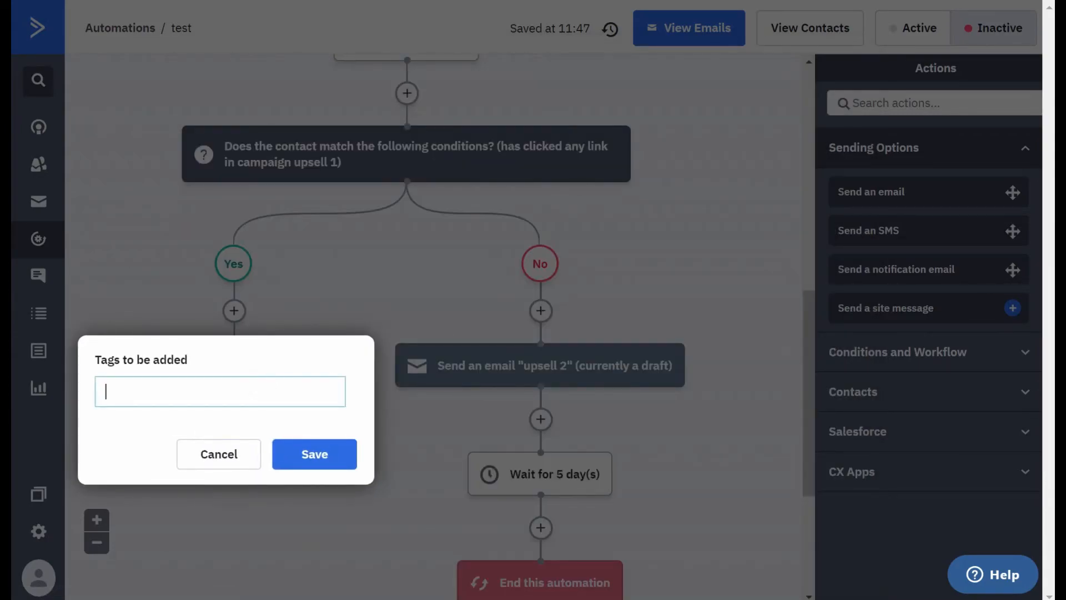
{"action": "type", "text": "purchas"}
{"action": "key", "text": "BackSpace"}
{"action": "key", "text": "BackSpace"}
{"action": "key", "text": "BackSpace"}
{"action": "type", "text": "hased"}
{"action": "key", "text": "BackSpace"}
{"action": "key", "text": "BackSpace"}
{"action": "key", "text": "BackSpace"}
{"action": "key", "text": "BackSpace"}
{"action": "key", "text": "BackSpace"}
{"action": "key", "text": "BackSpace"}
{"action": "key", "text": "BackSpace"}
{"action": "key", "text": "BackSpace"}
{"action": "key", "text": "BackSpace"}
{"action": "key", "text": "BackSpace"}
{"action": "type", "text": "looked at product 2"}
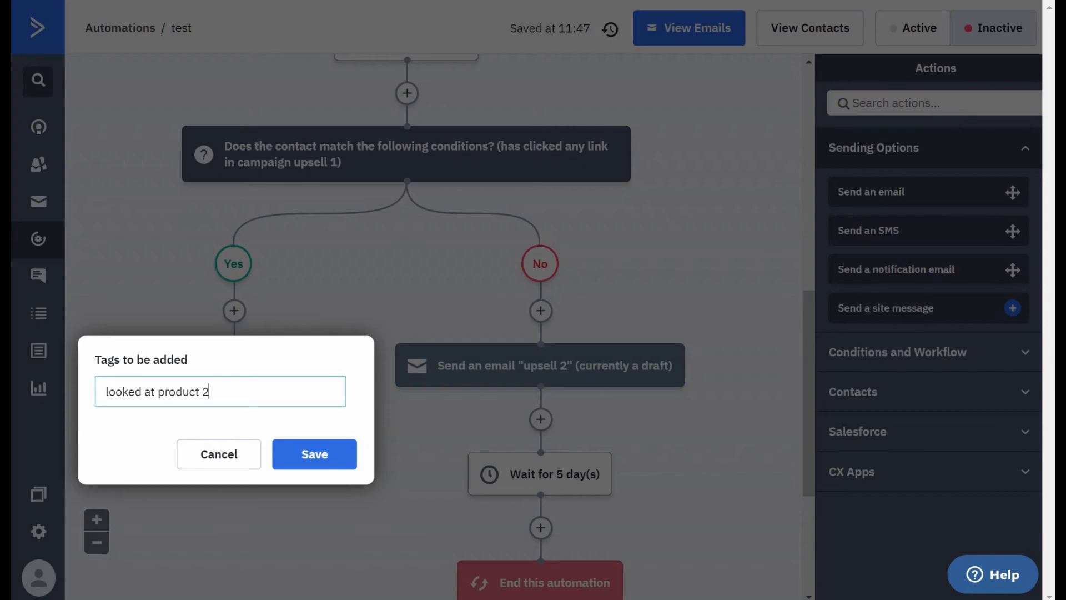
{"action": "left_click", "coordinate": [303, 455]}
{"action": "left_click", "coordinate": [303, 455]}
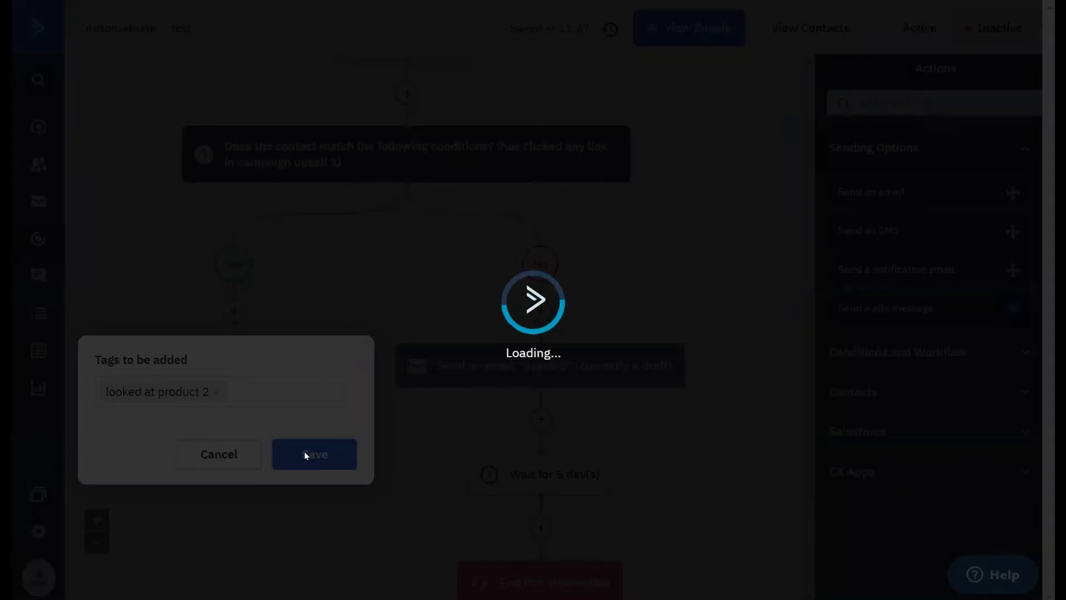
- Add an End this automation action after the tag action on the Yes branch
{"action": "scroll", "coordinate": [250, 480], "scroll_direction": "down", "scroll_amount": 3}
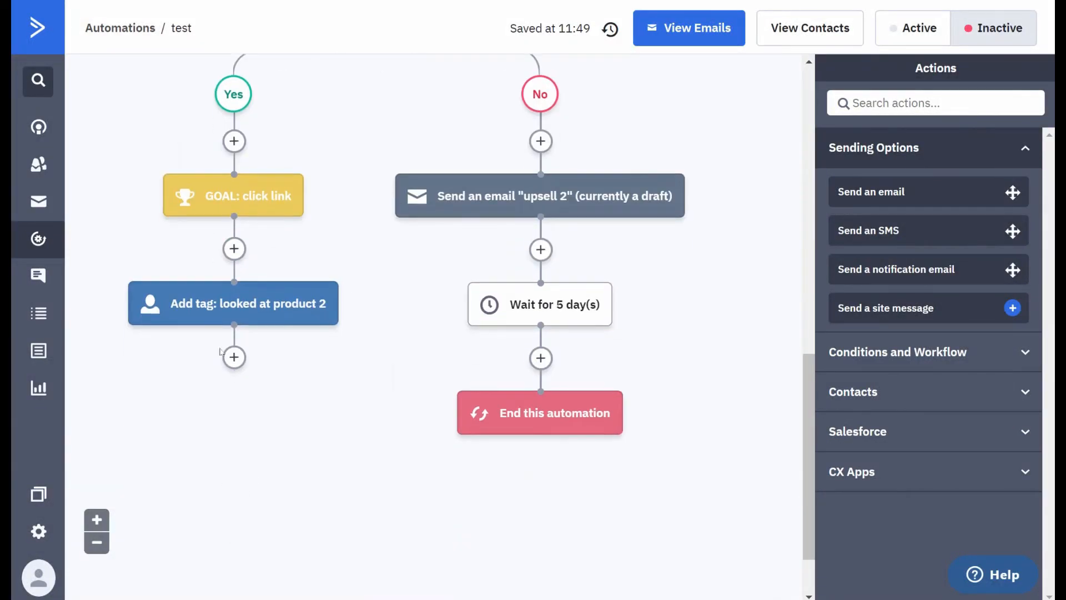
{"action": "left_click", "coordinate": [234, 355]}
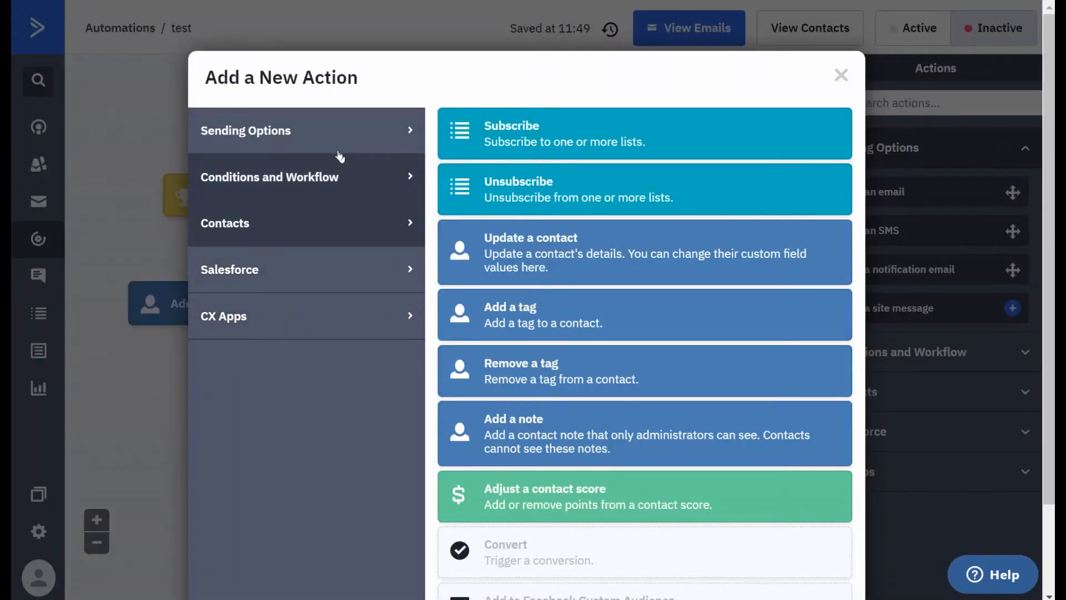
{"action": "left_click", "coordinate": [315, 172]}
{"action": "left_click", "coordinate": [522, 439]}
- Examine the completed Yes and No branches of the automation, including an overview at reduced zoom
{"action": "scroll", "coordinate": [318, 351], "scroll_direction": "up", "scroll_amount": 3}
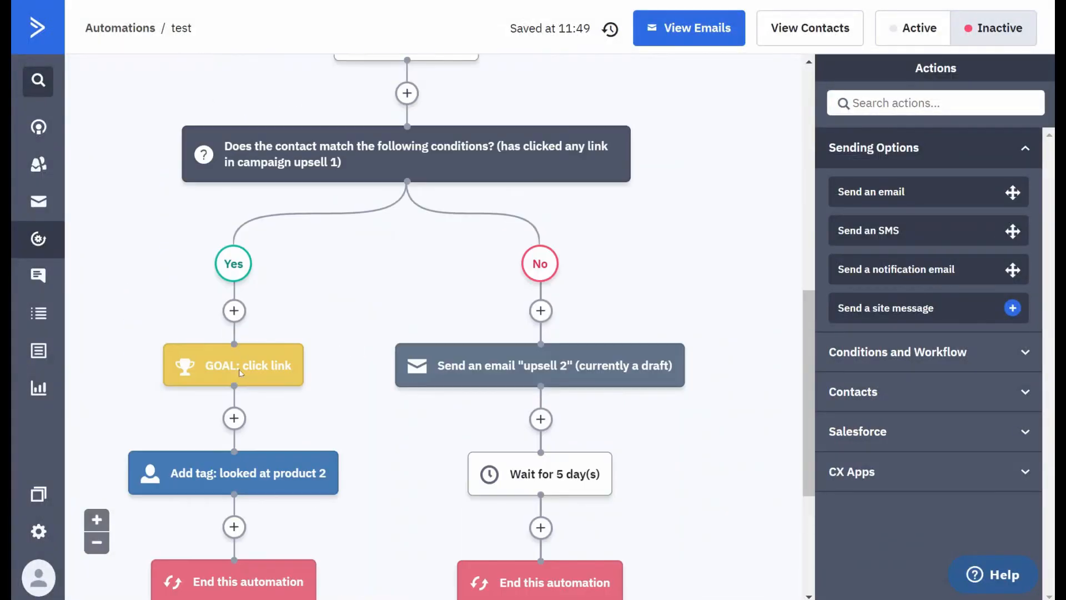
{"action": "mouse_move", "coordinate": [222, 360]}
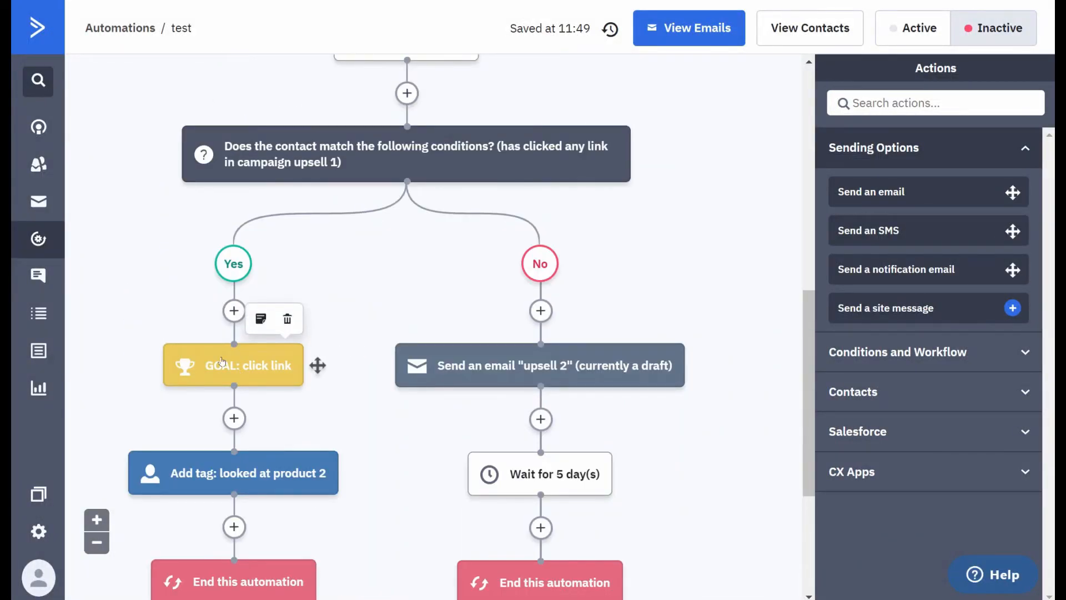
{"action": "scroll", "coordinate": [223, 361], "scroll_direction": "down", "scroll_amount": 2}
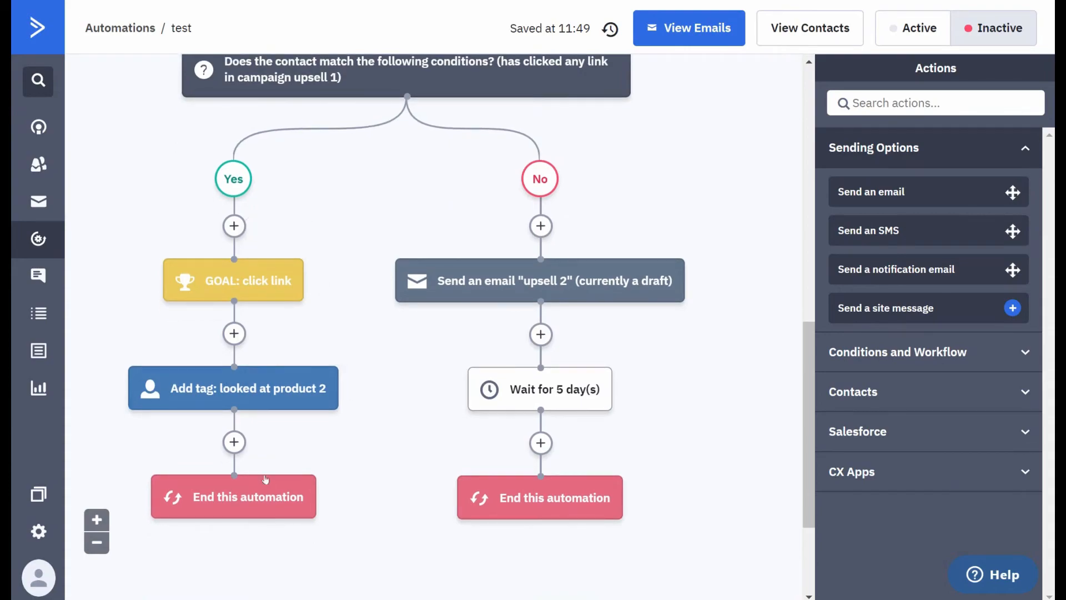
{"action": "mouse_move", "coordinate": [551, 299]}
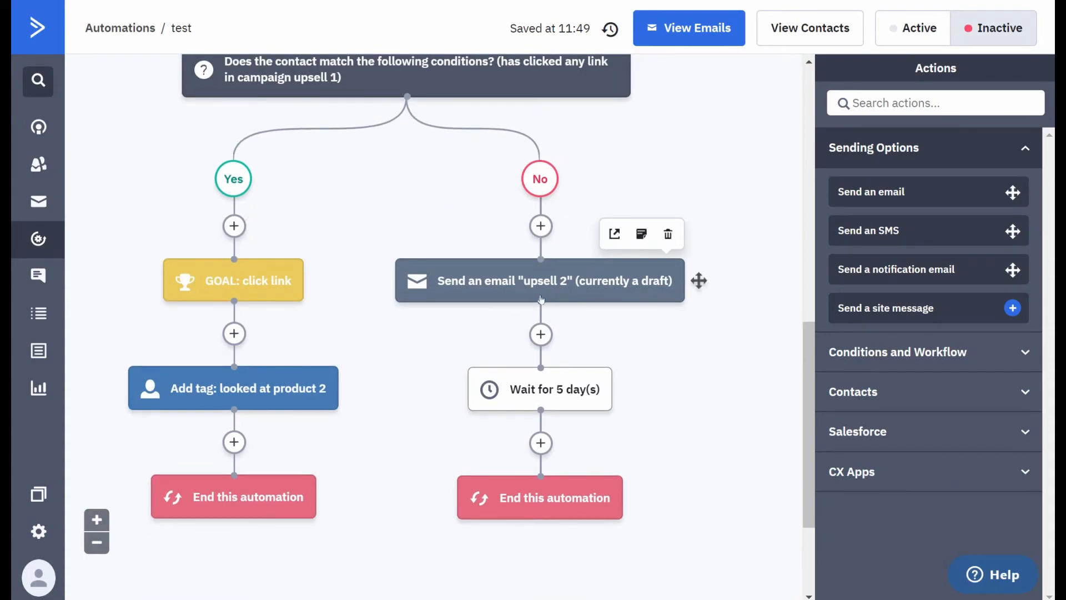
{"action": "mouse_move", "coordinate": [536, 397]}
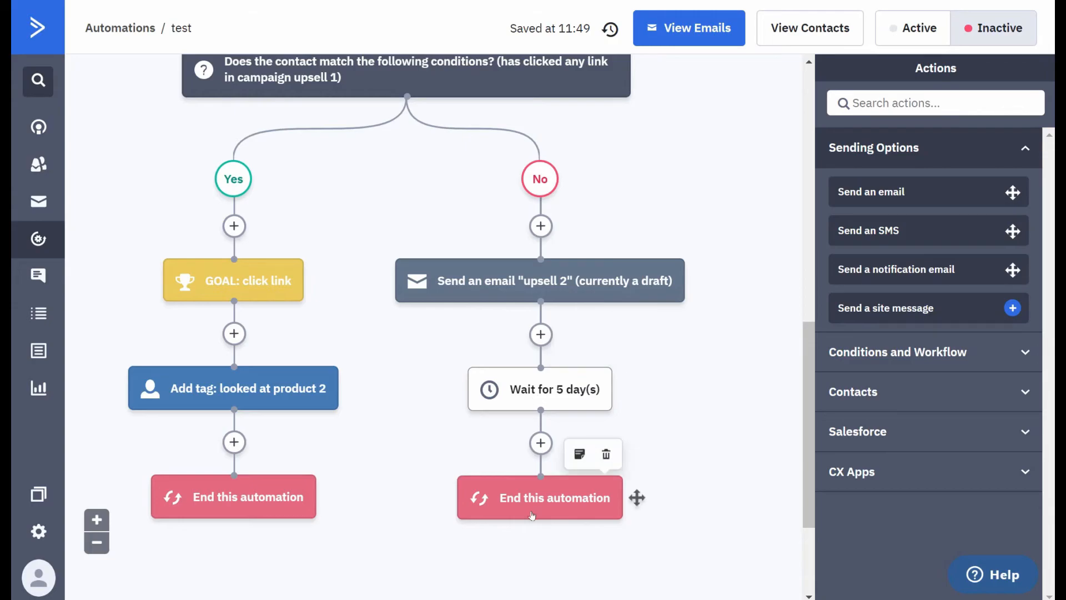
{"action": "left_click", "coordinate": [97, 542]}
{"action": "left_click", "coordinate": [96, 542]}
{"action": "left_click", "coordinate": [96, 542]}
{"action": "left_click", "coordinate": [97, 546]}
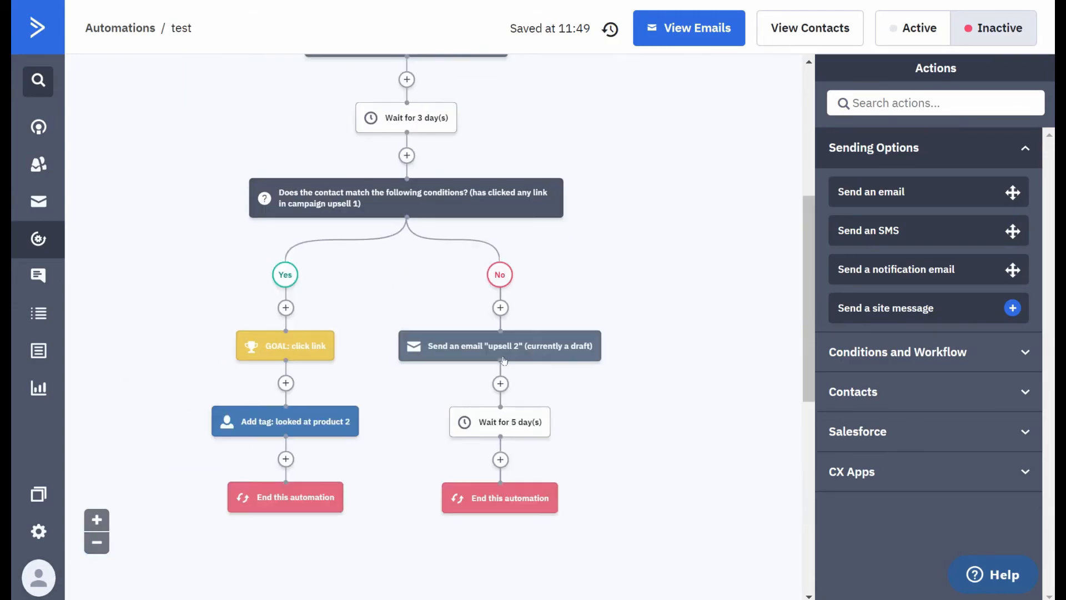
- Delete the "click link" goal from the Yes branch and confirm its removal
{"action": "left_click", "coordinate": [97, 546]}
{"action": "left_click", "coordinate": [97, 546]}
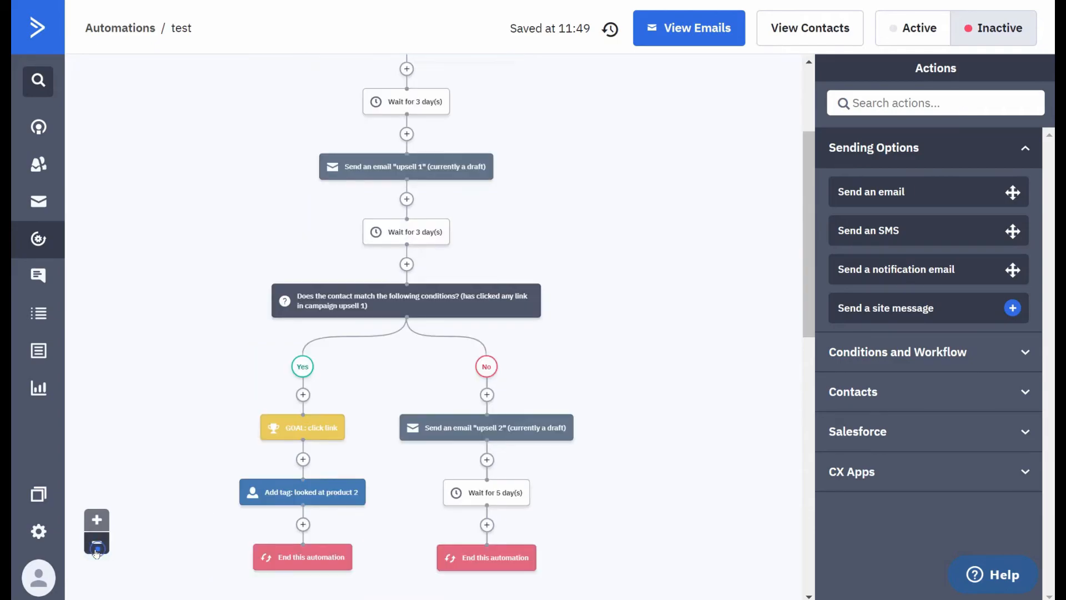
{"action": "left_click", "coordinate": [96, 547]}
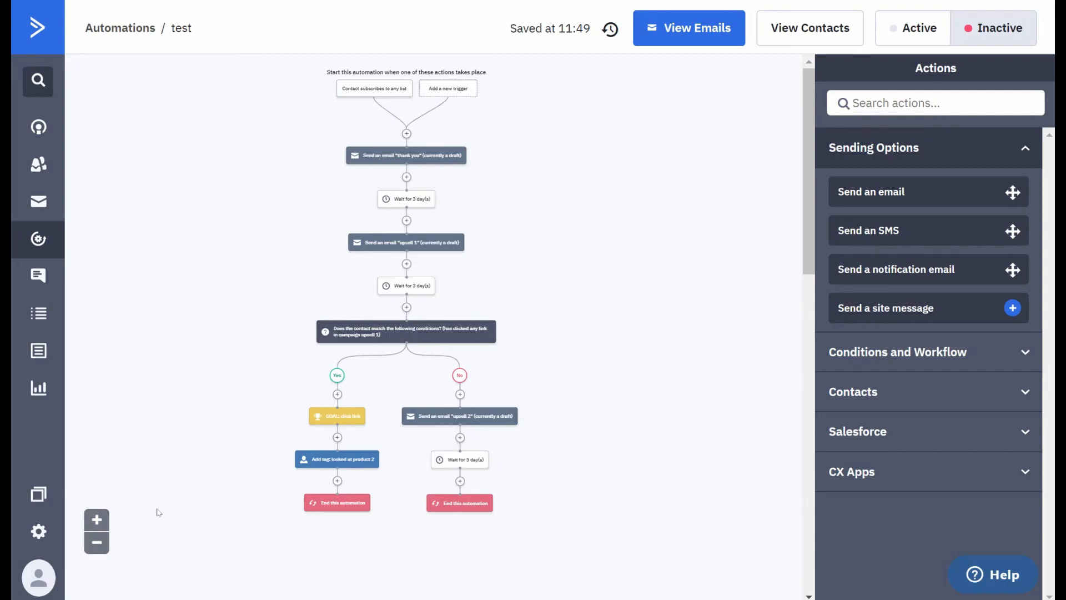
{"action": "left_click", "coordinate": [97, 519]}
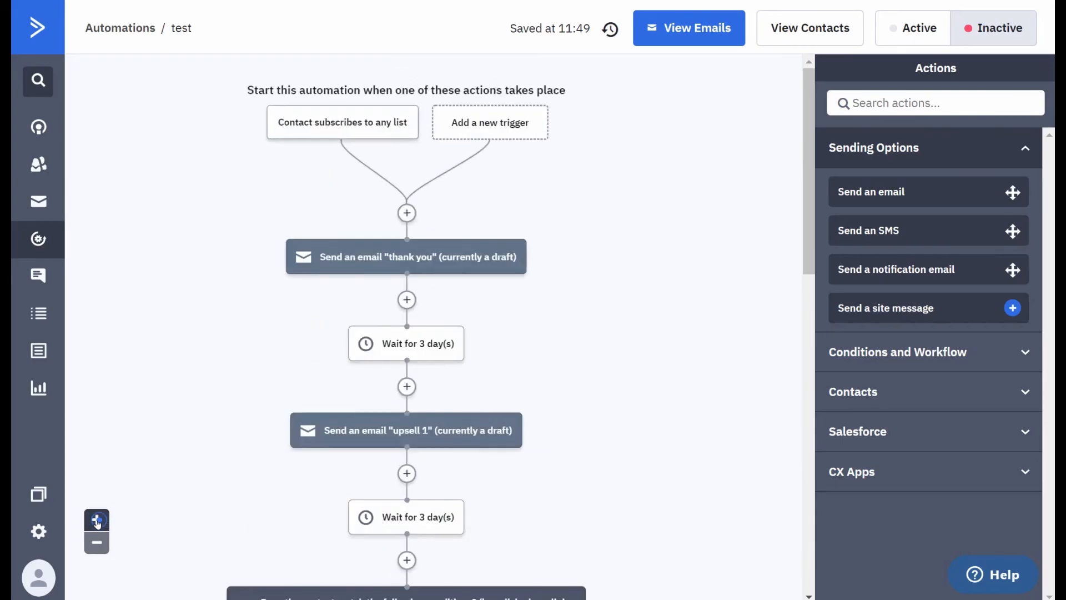
{"action": "scroll", "coordinate": [444, 350], "scroll_direction": "down", "scroll_amount": 10}
{"action": "scroll", "coordinate": [433, 352], "scroll_direction": "up", "scroll_amount": 3}
{"action": "mouse_move", "coordinate": [277, 358]}
{"action": "left_click", "coordinate": [312, 319]}
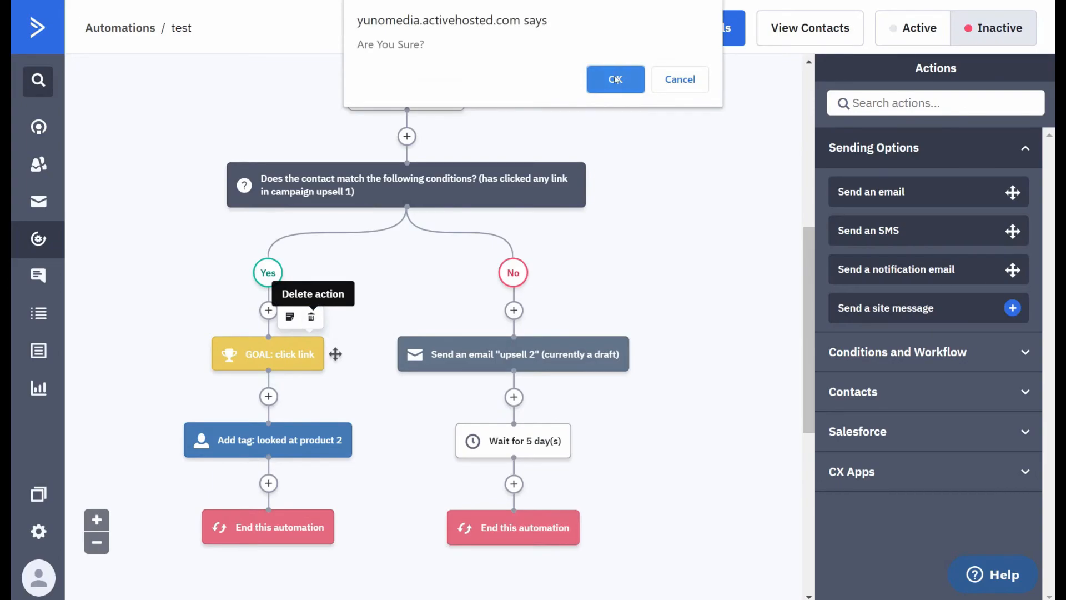
{"action": "left_click", "coordinate": [614, 75]}
- Replace the No branch's end action after the 5-day wait with a Go to action linked to the Yes branch's "looked at product 2" tag action
{"action": "scroll", "coordinate": [494, 262], "scroll_direction": "down", "scroll_amount": 1}
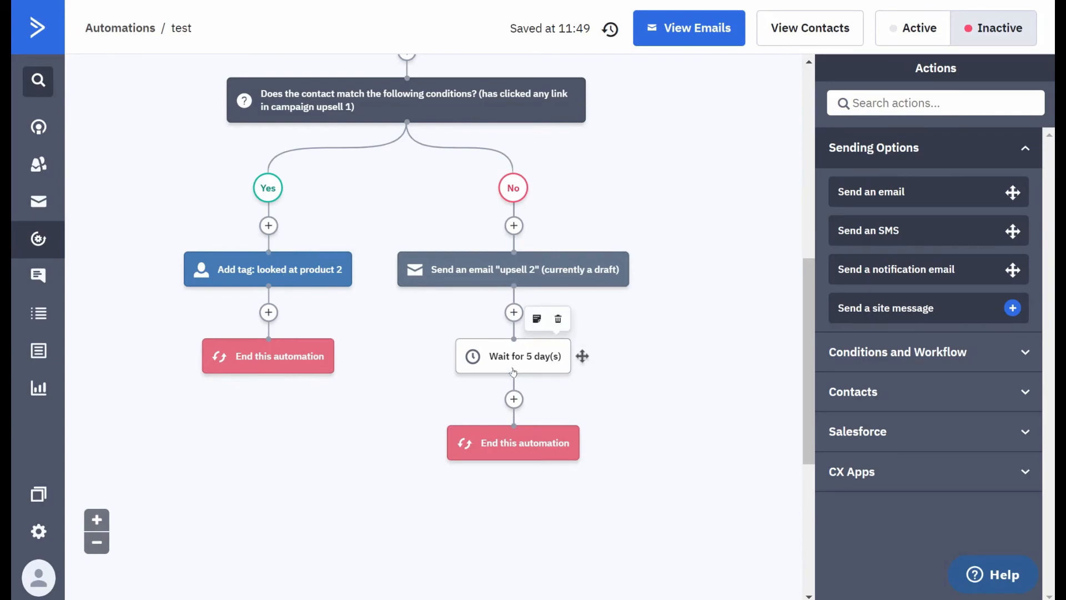
{"action": "left_click", "coordinate": [514, 398]}
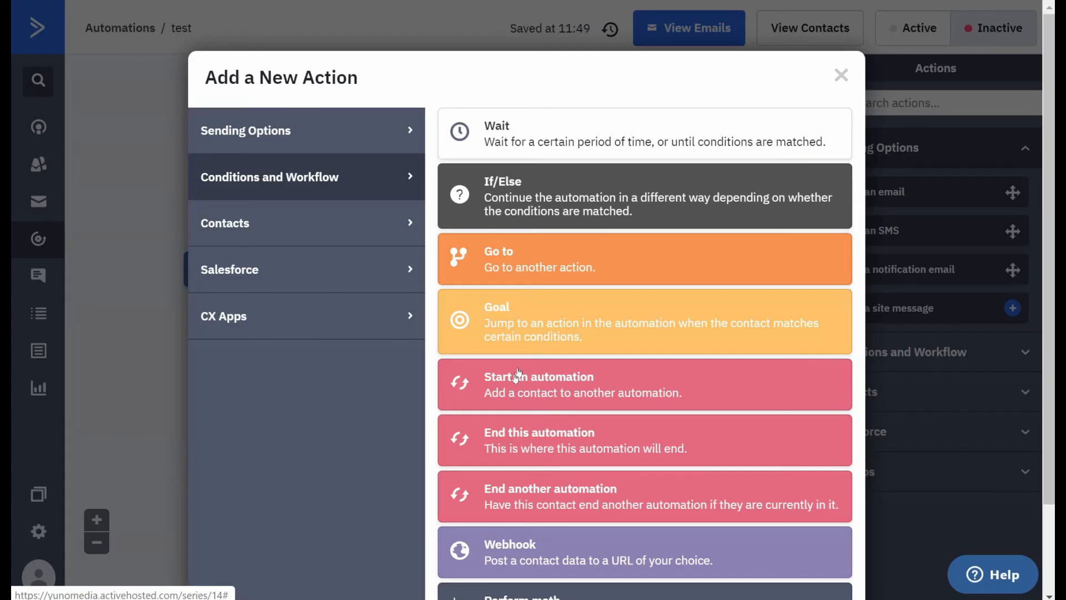
{"action": "left_click", "coordinate": [544, 254]}
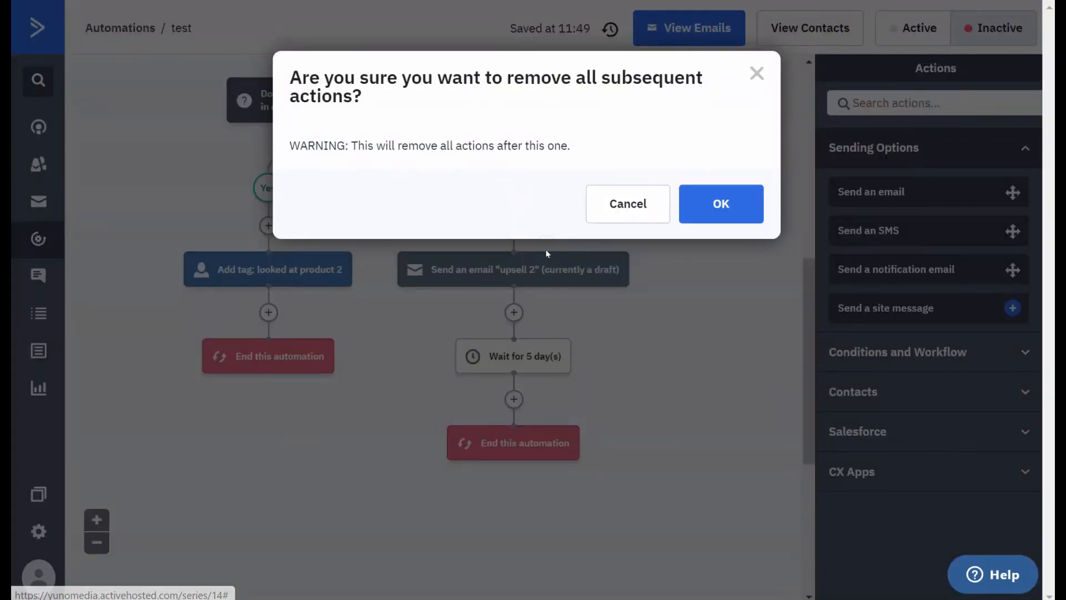
{"action": "left_click", "coordinate": [704, 208]}
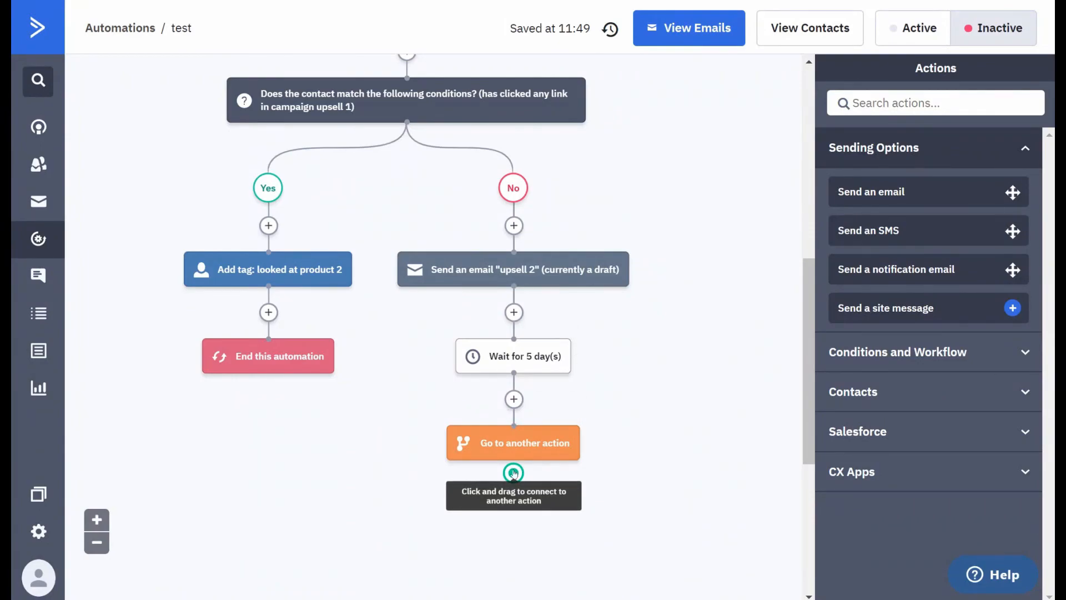
{"action": "left_click_drag", "start_coordinate": [512, 472], "coordinate": [269, 258]}
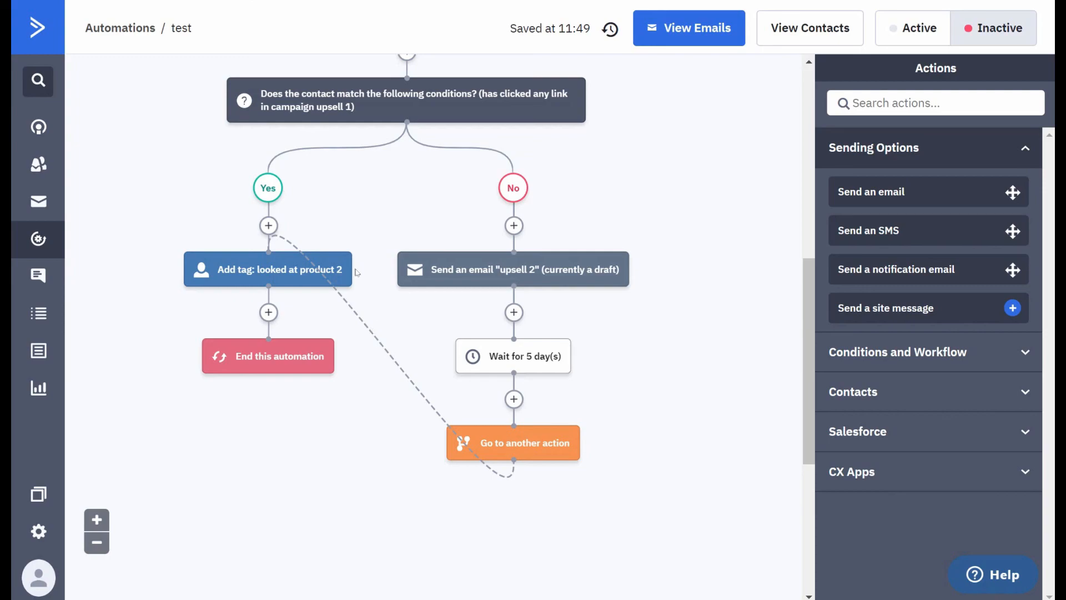
- Start adding an action above the Yes branch's tag action and review the Conditions and Workflow, Contacts and Sending Options choices
{"action": "left_click", "coordinate": [268, 226]}
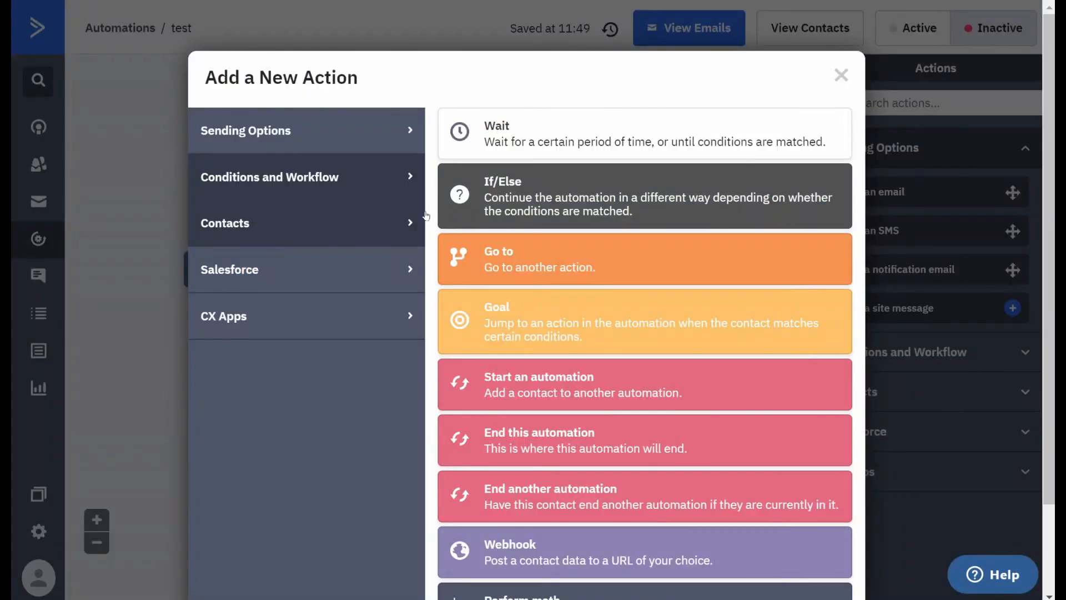
{"action": "scroll", "coordinate": [520, 242], "scroll_direction": "down", "scroll_amount": 2}
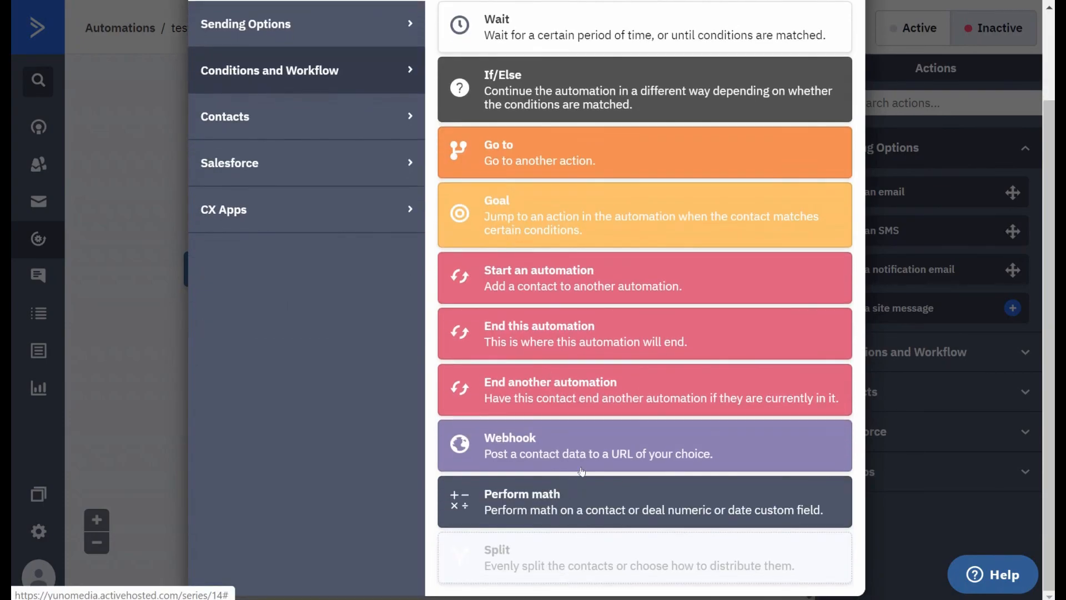
{"action": "scroll", "coordinate": [592, 360], "scroll_direction": "up", "scroll_amount": 2}
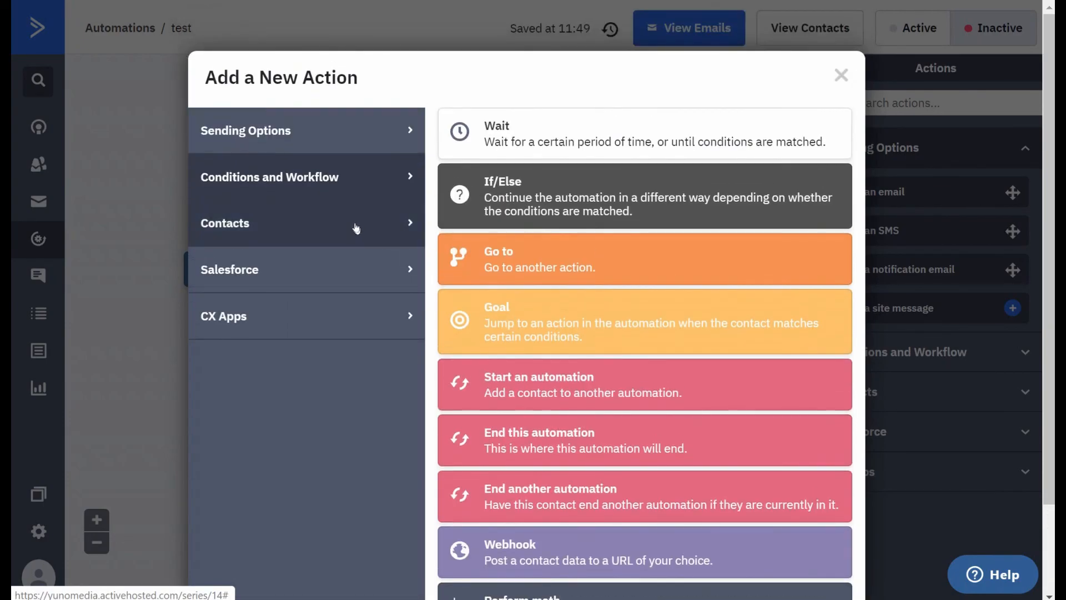
{"action": "left_click", "coordinate": [356, 223]}
{"action": "scroll", "coordinate": [567, 225], "scroll_direction": "down", "scroll_amount": 2}
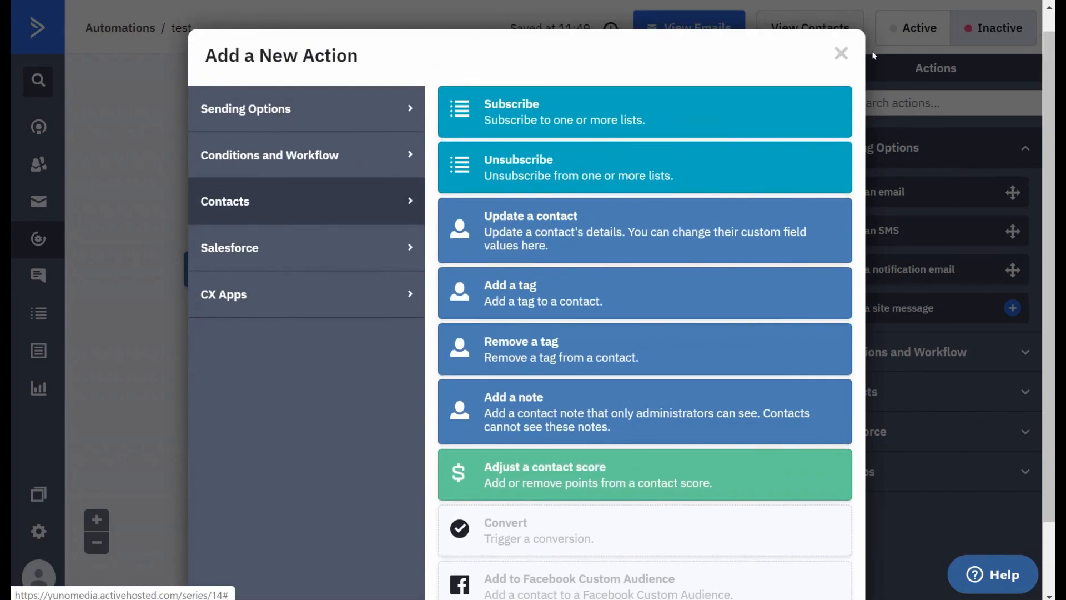
{"action": "left_click", "coordinate": [382, 111]}
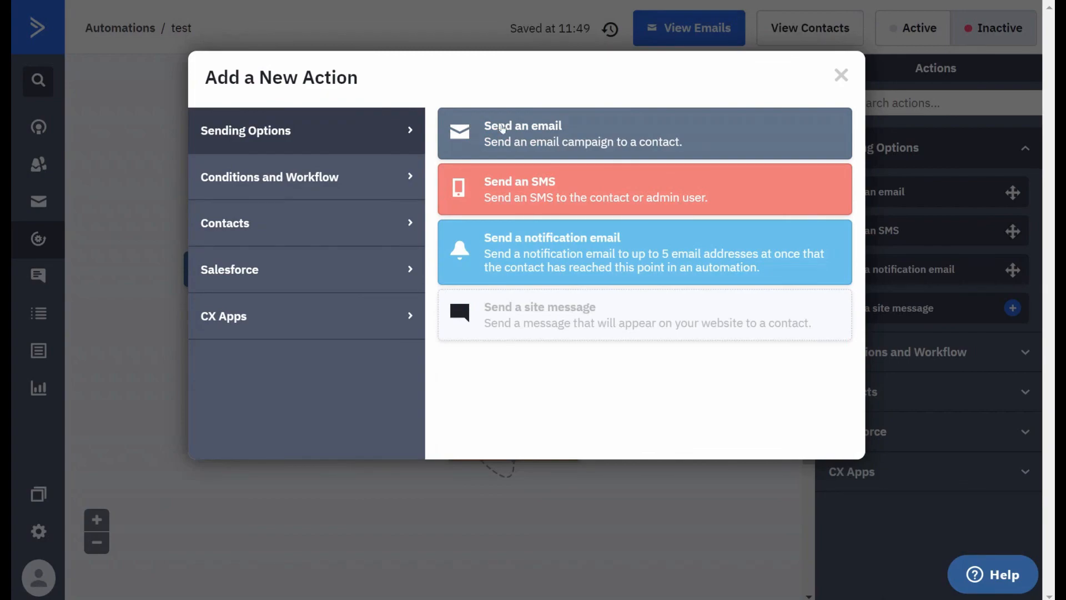